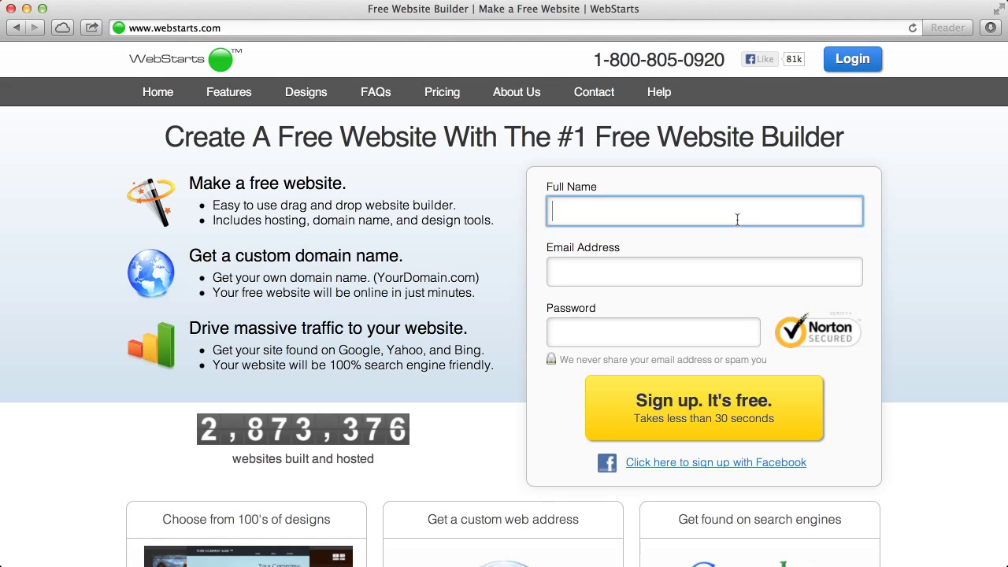
Step: Enter the user's full name and e-mail address in the sign-up form
key(Tab)
text(adam)
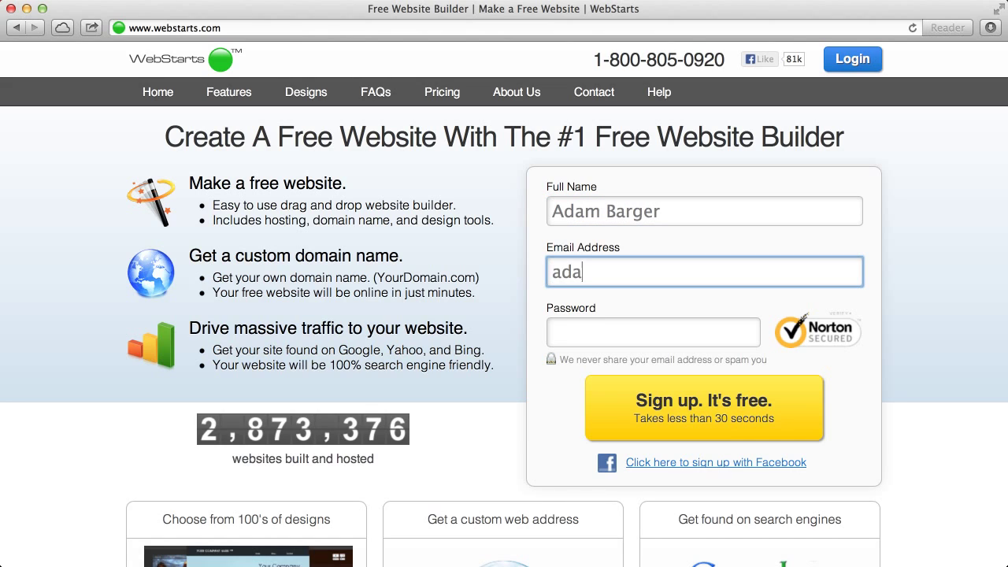
key(BackSpace)
key(BackSpace)
key(BackSpace)
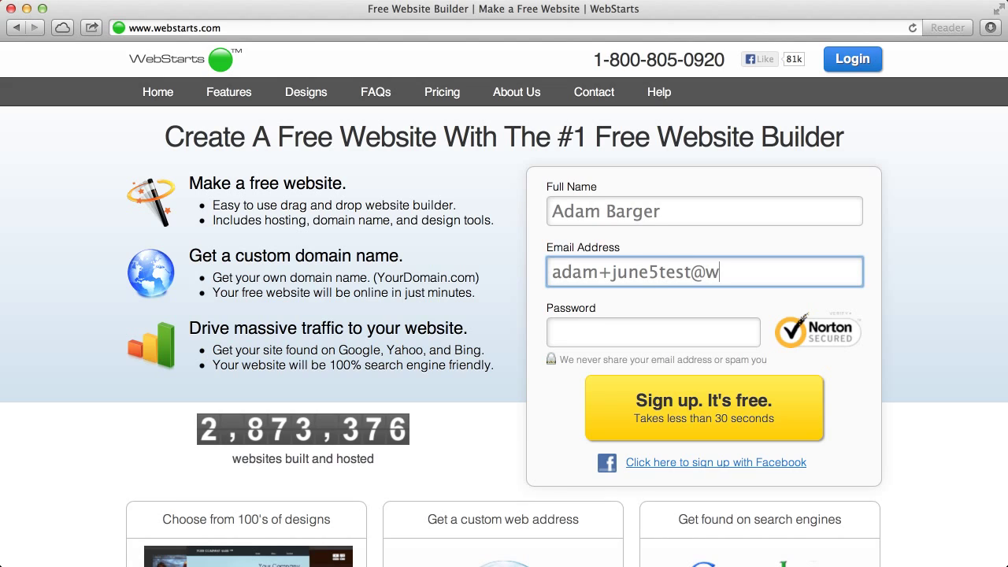
Step: Enter an account password and submit the sign-up form
click(553, 332)
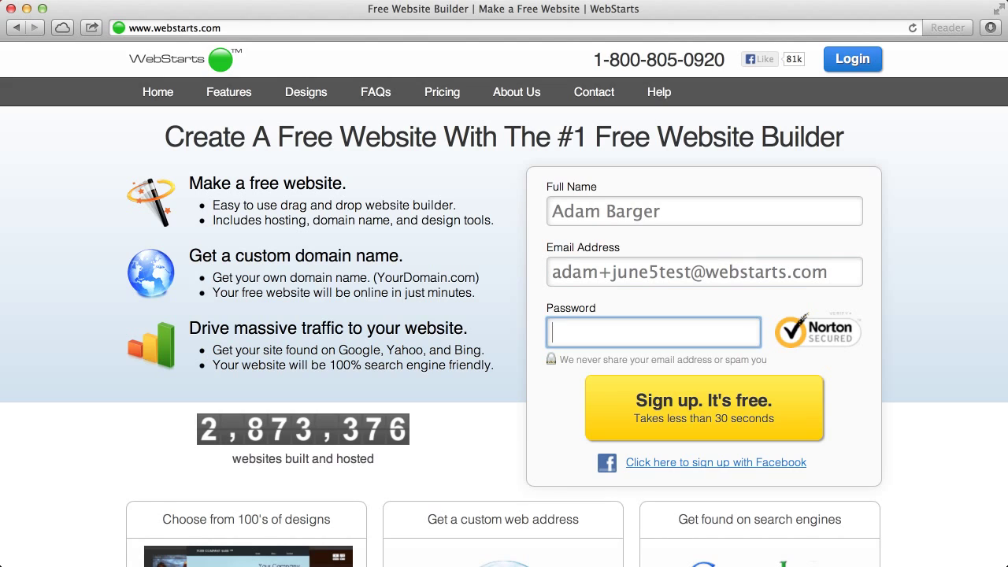
text(••••••)
click(735, 415)
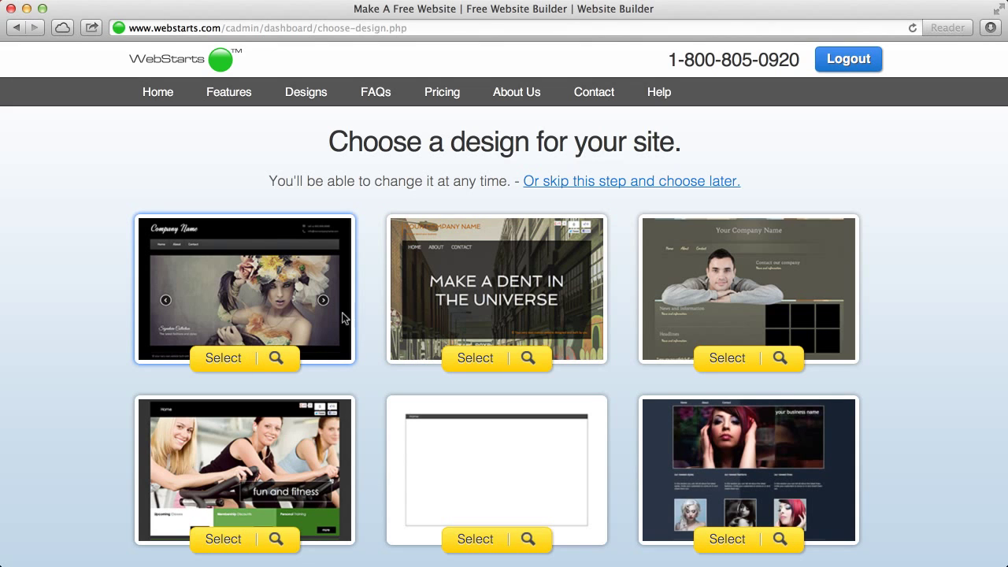
Step: Select the first design, the dark Company Name template, for the new site
scroll(422, 348, down, 5)
scroll(422, 348, up, 4)
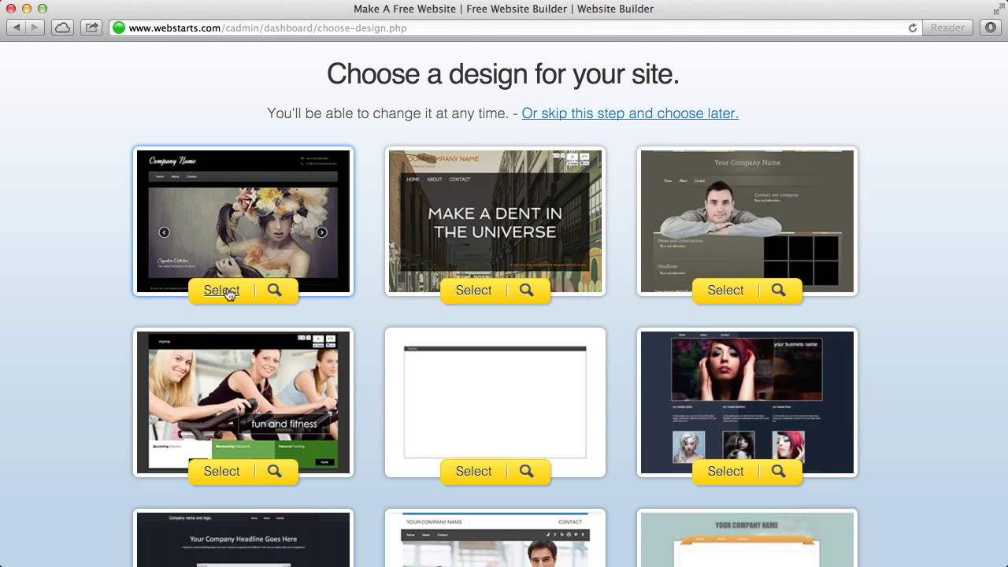
click(228, 292)
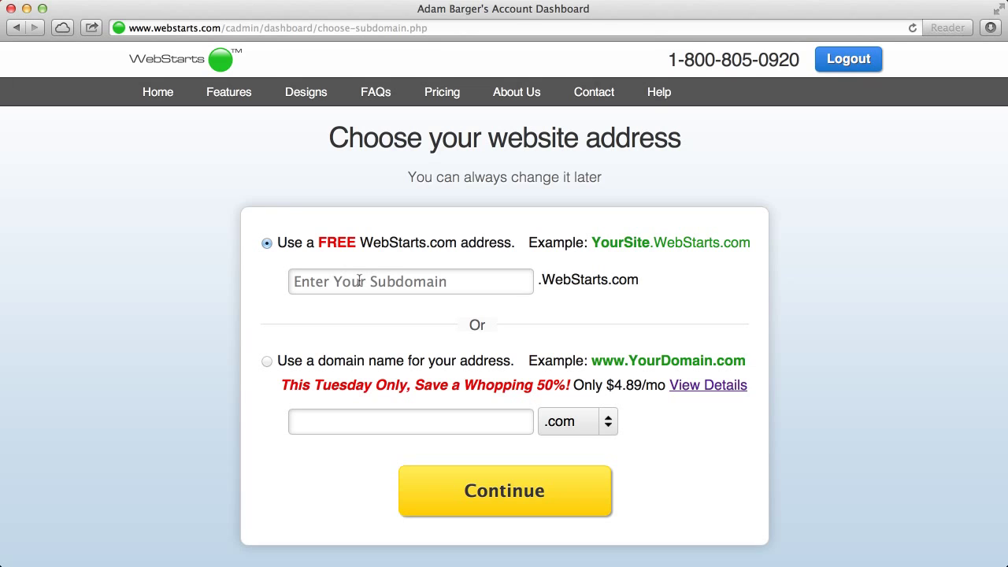
Step: Enter june5thtest as the free WebStarts.com subdomain and continue
click(360, 281)
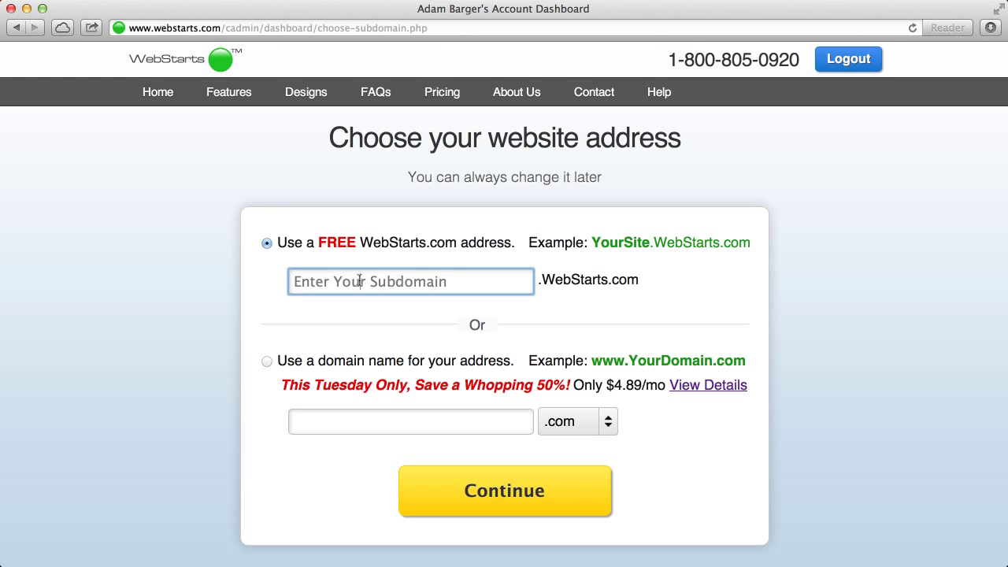
text(un)
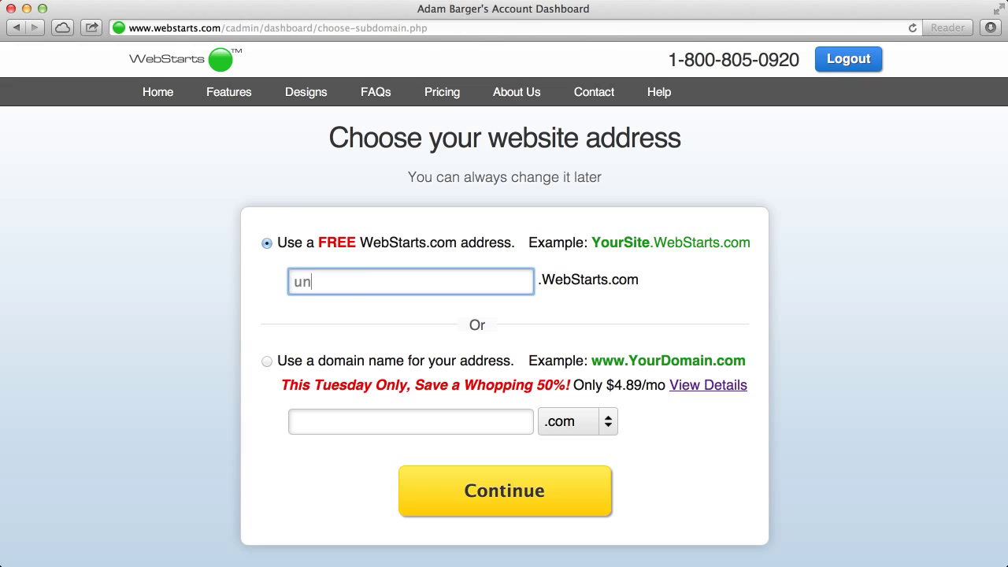
key(BackSpace)
key(BackSpace)
text(june5thtest)
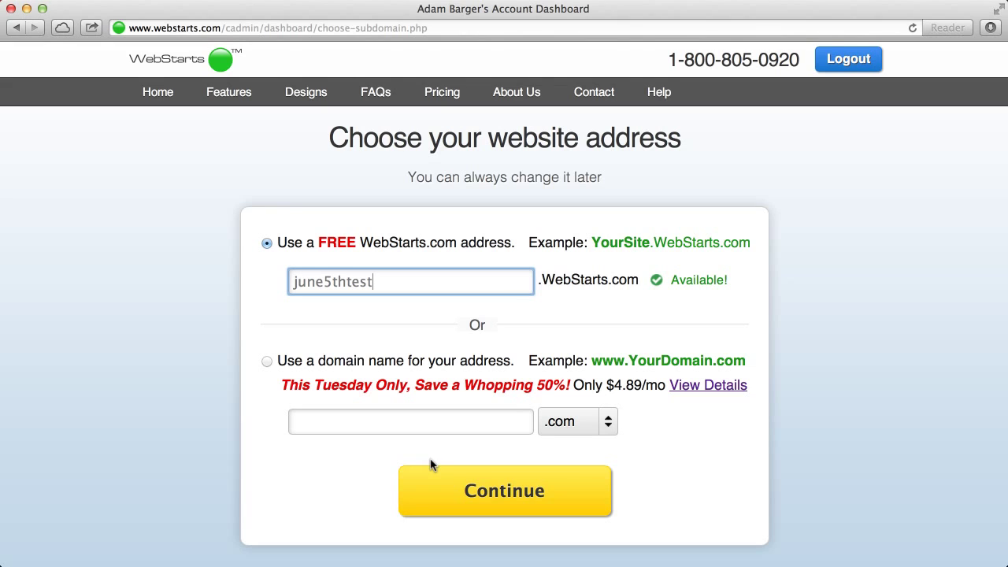
click(266, 364)
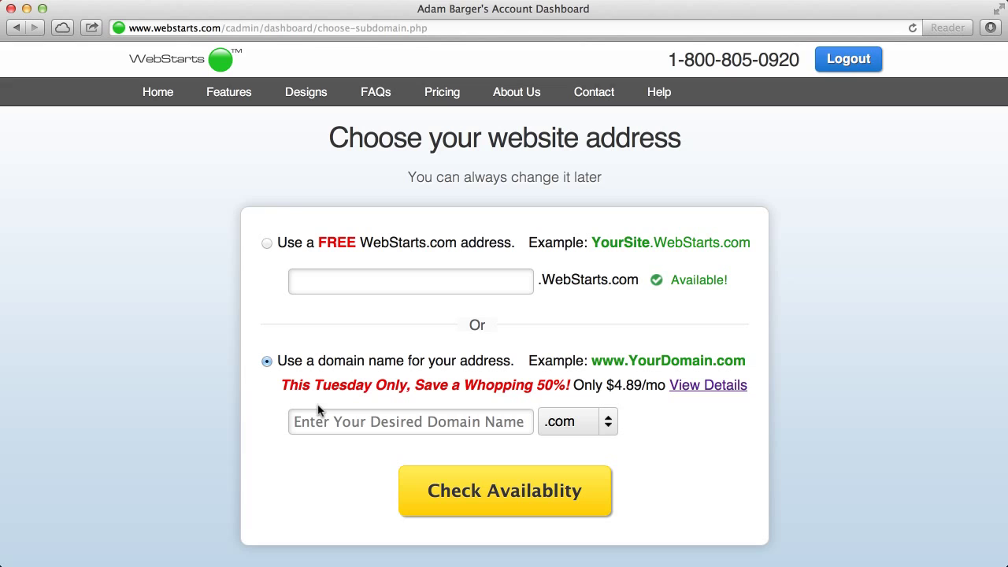
click(264, 243)
click(349, 281)
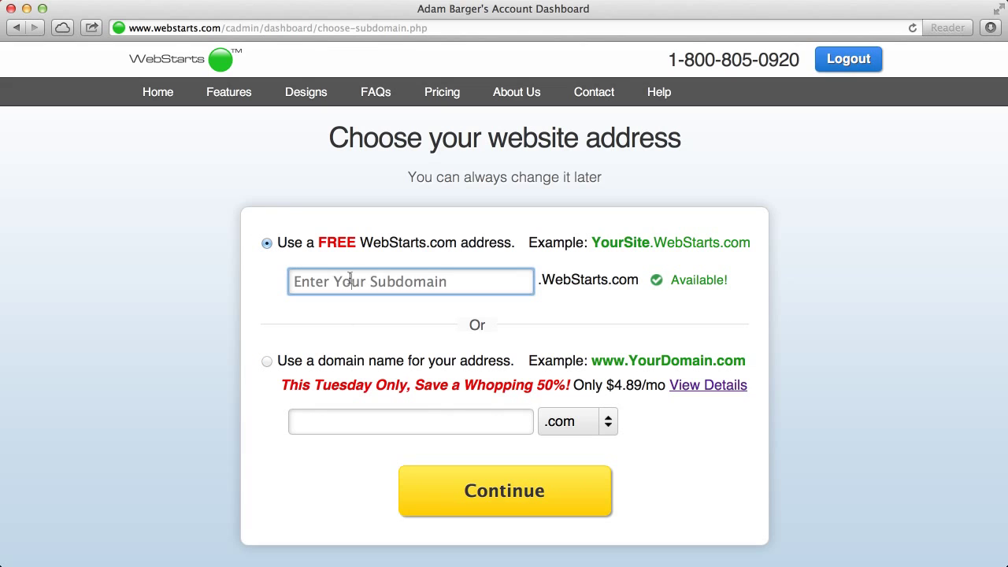
text(june)
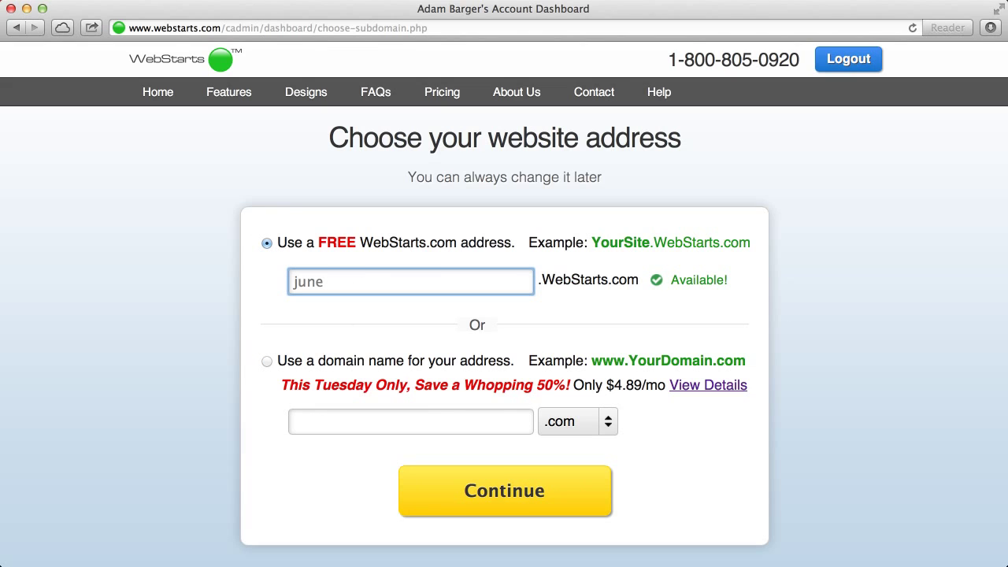
text(5thtest)
click(528, 494)
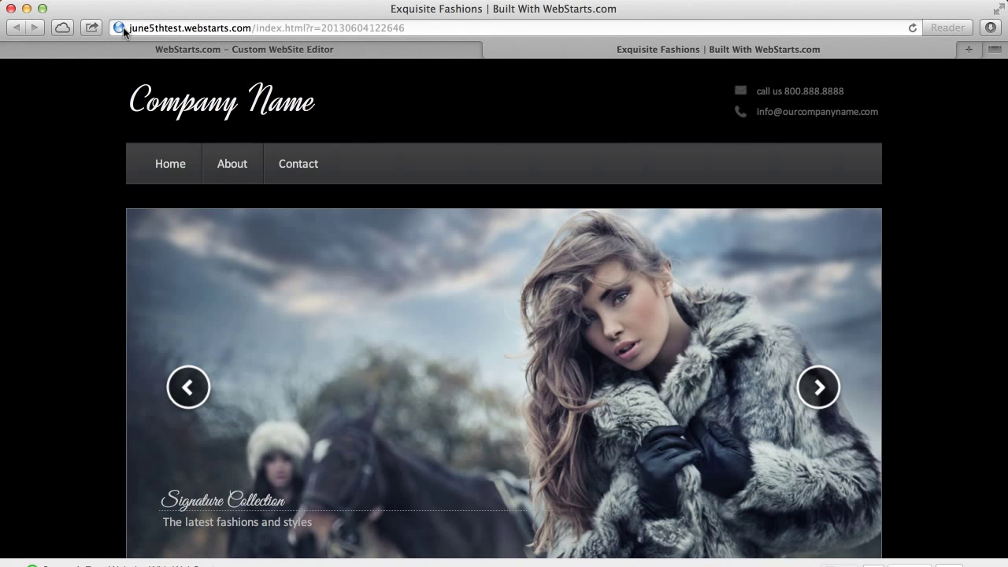
Step: Check the live site's address, then close its tab to return to the editor
drag(128, 28, 240, 28)
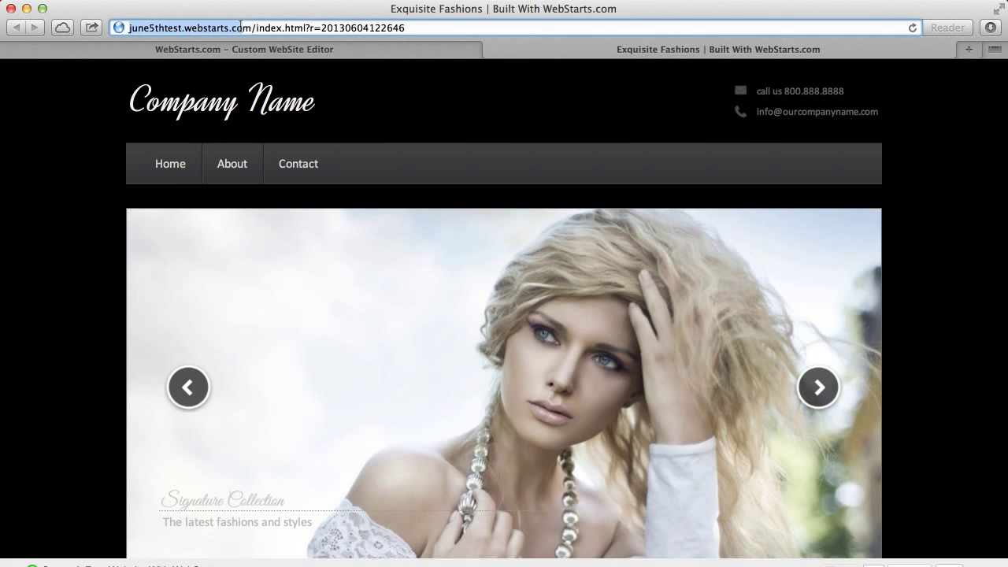
click(490, 51)
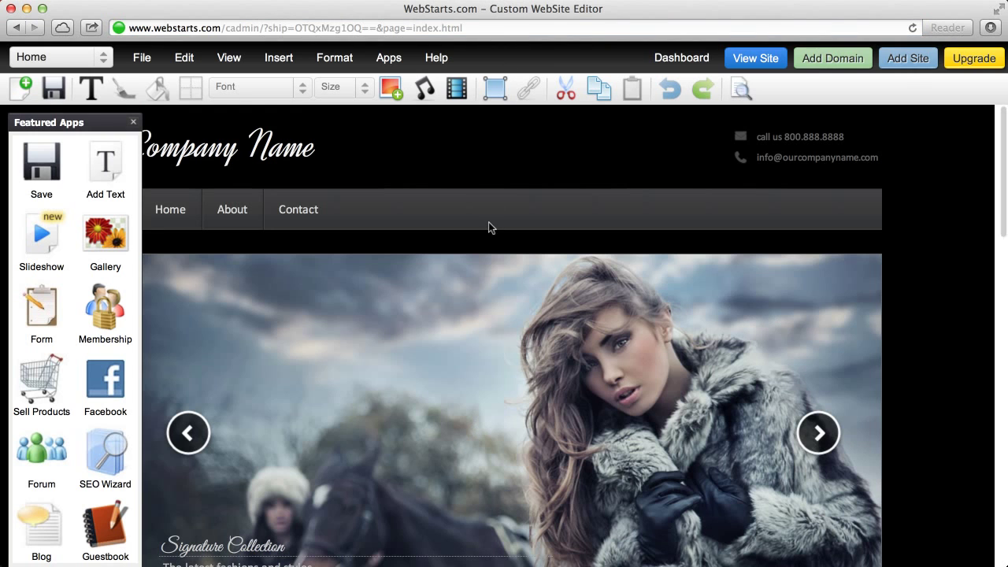
Step: Close the apps panel and change the header title to 'Adam's Photography'
click(135, 124)
click(157, 164)
double_click(158, 162)
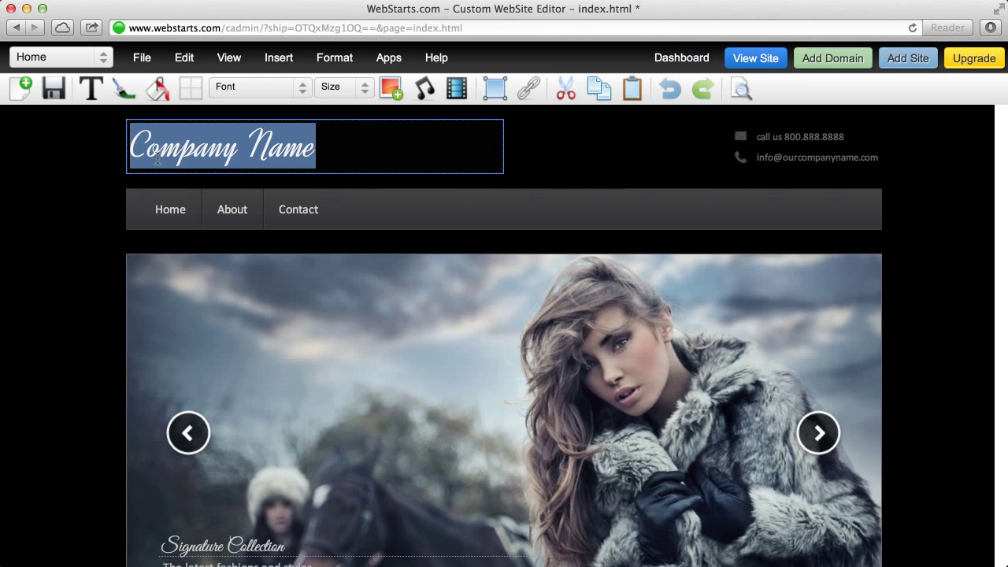
text(Adam's P)
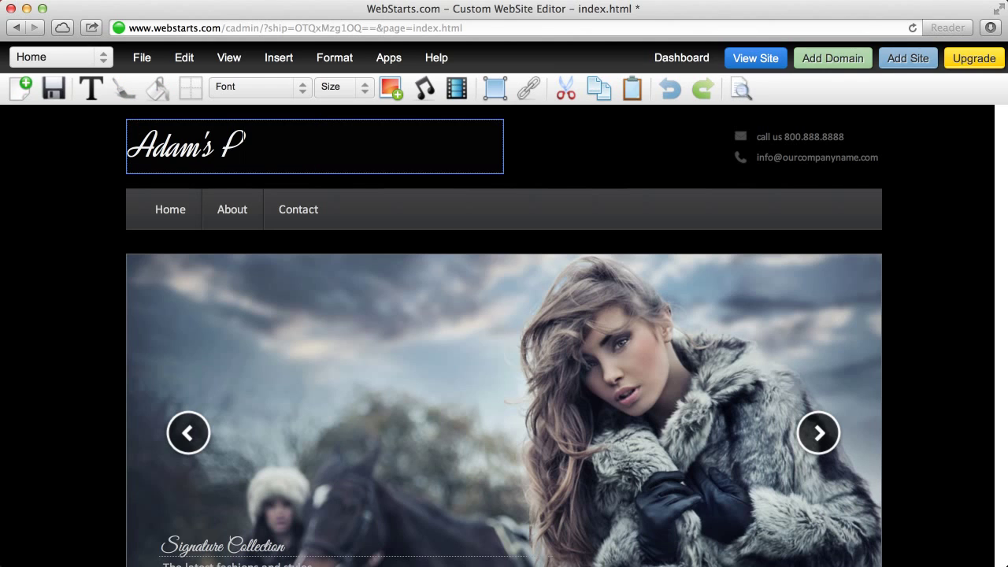
text(hotography)
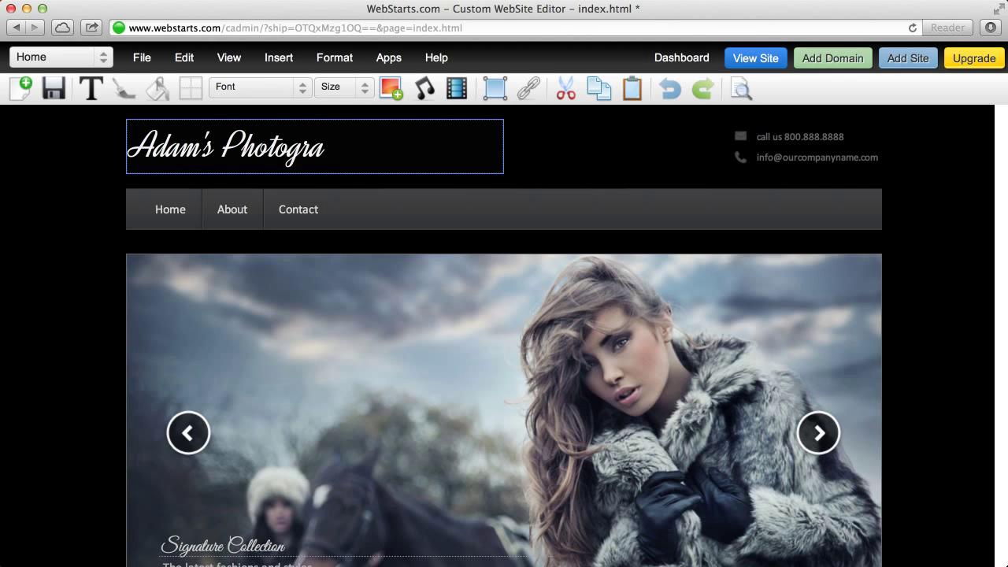
click(553, 163)
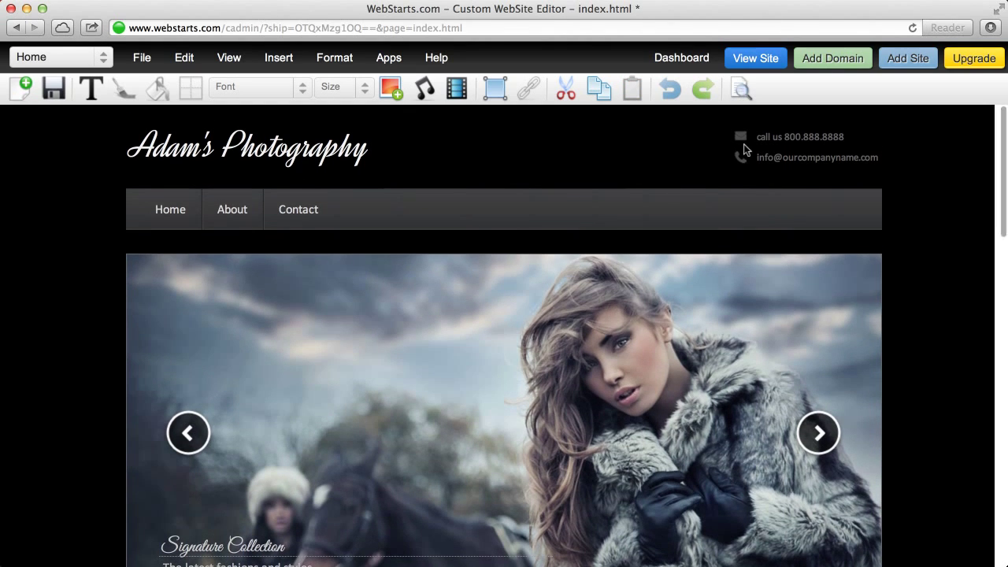
Step: Select the header's call-us phone and contact e-mail text boxes
click(777, 139)
click(607, 159)
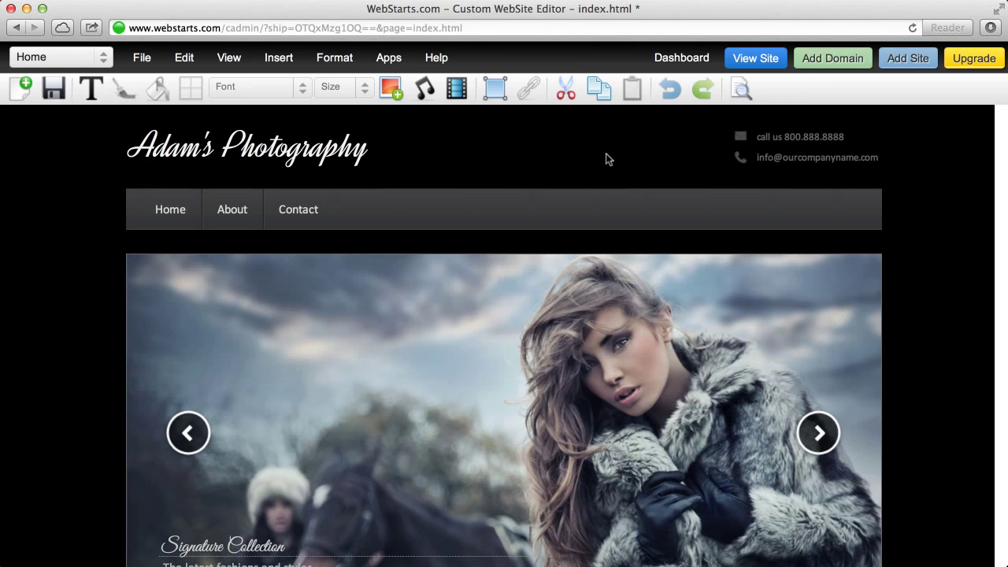
click(783, 165)
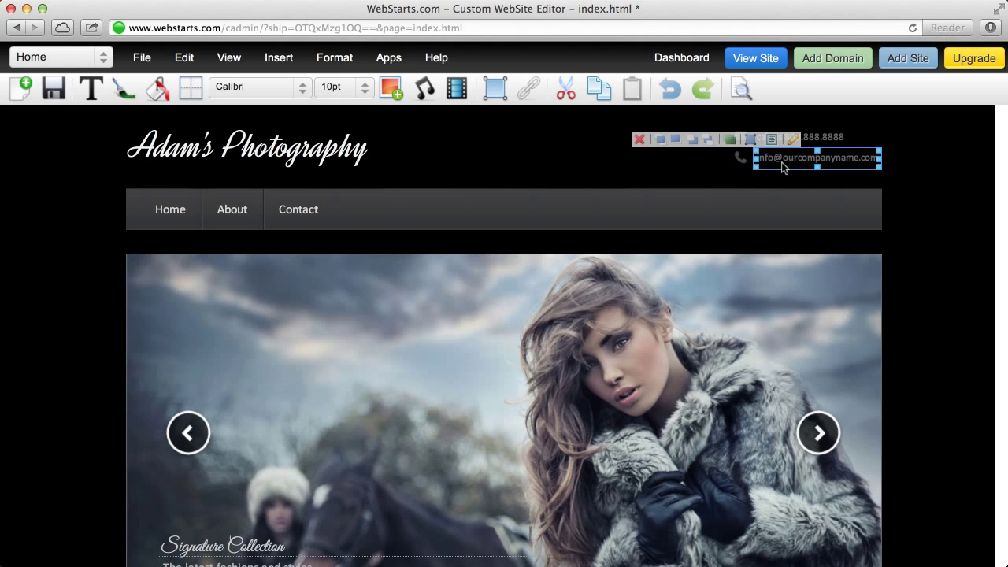
scroll(533, 260, down, 2)
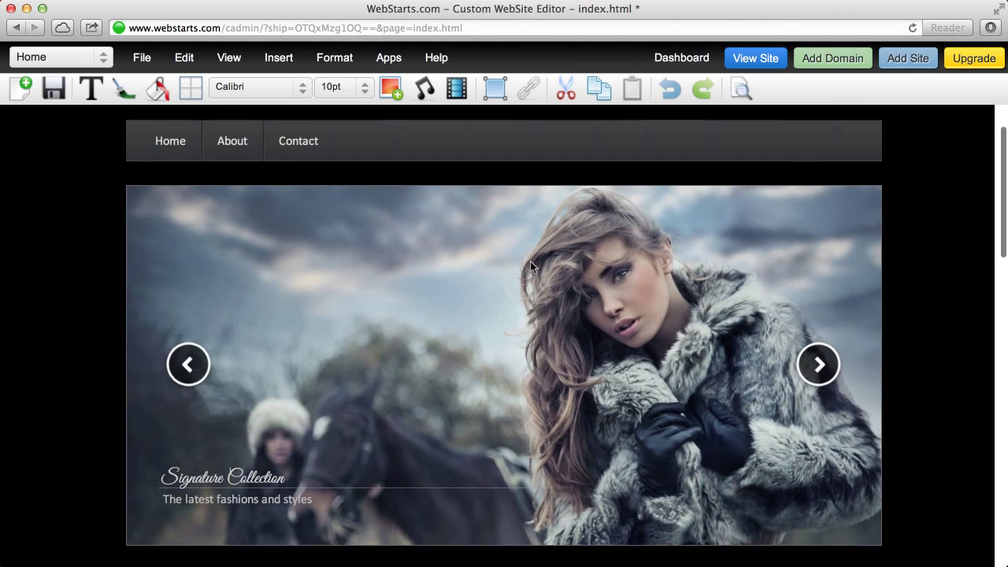
scroll(531, 264, up, 2)
Step: Insert the uploaded model.jpg photo and drag it below the menu
click(524, 337)
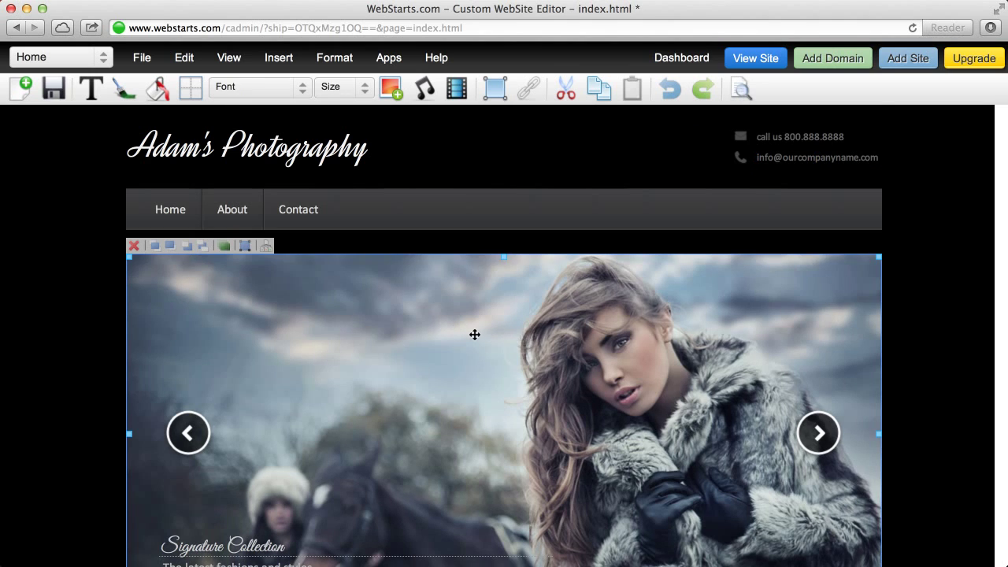
scroll(475, 335, down, 2)
scroll(475, 335, up, 2)
scroll(475, 335, down, 1)
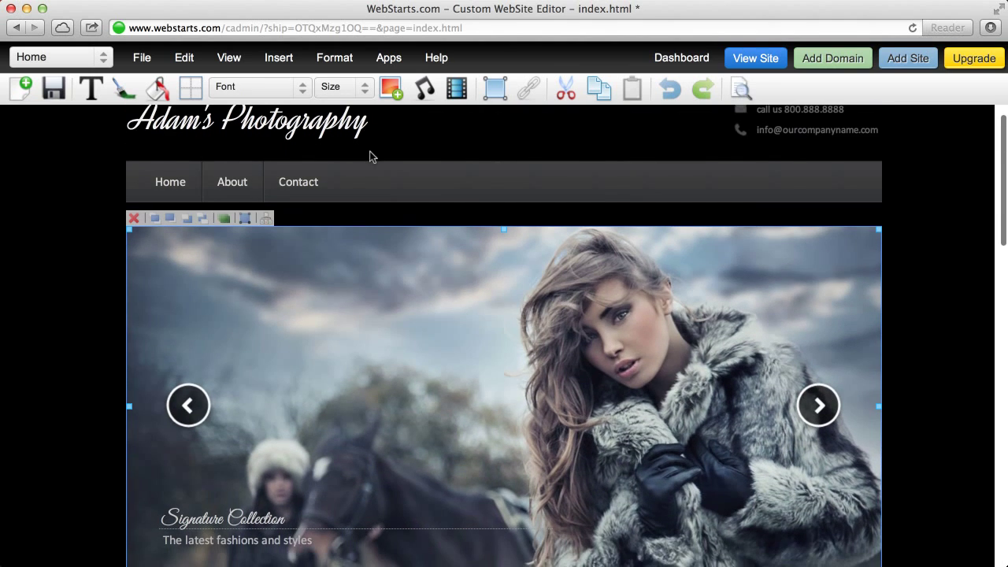
click(393, 95)
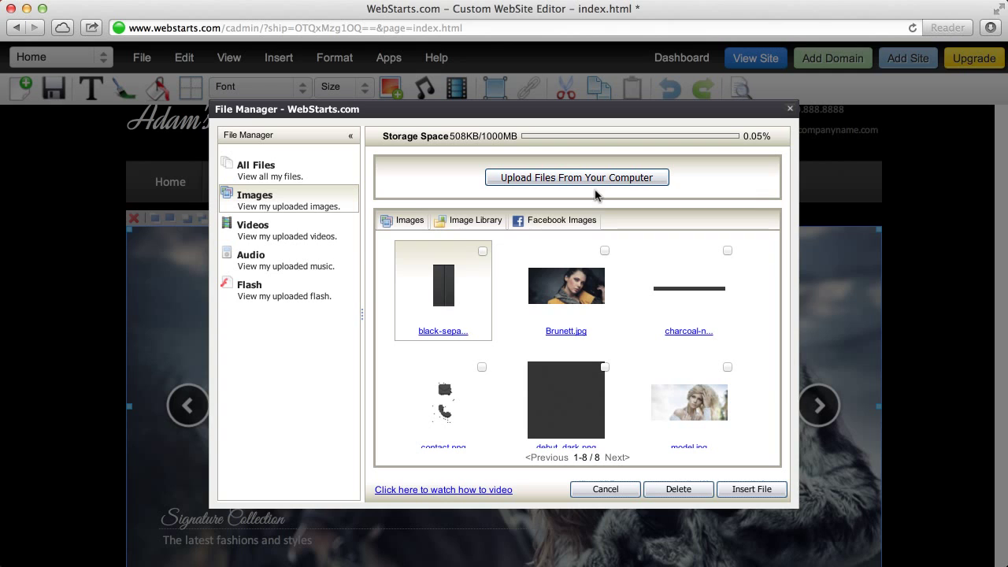
click(571, 291)
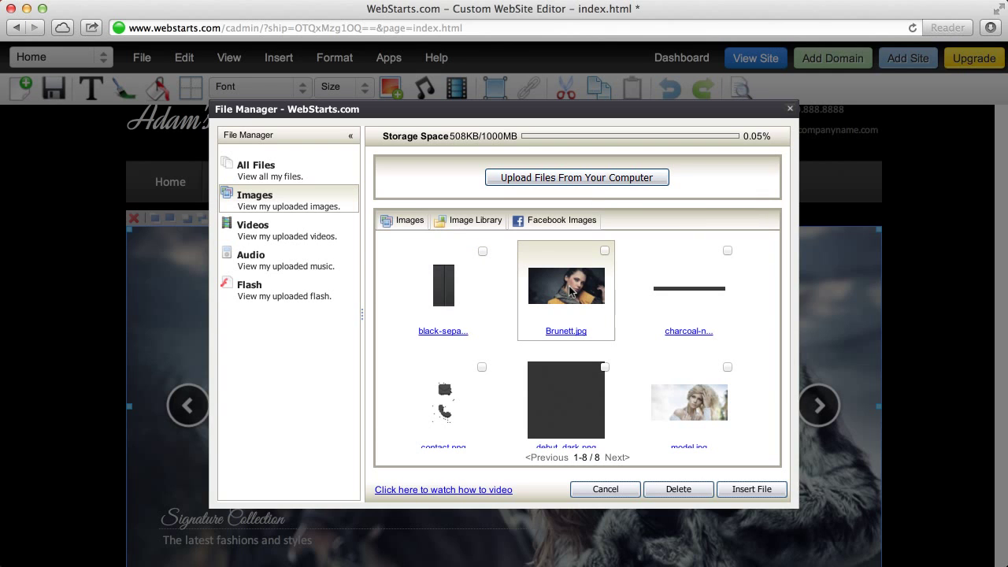
click(719, 420)
double_click(719, 420)
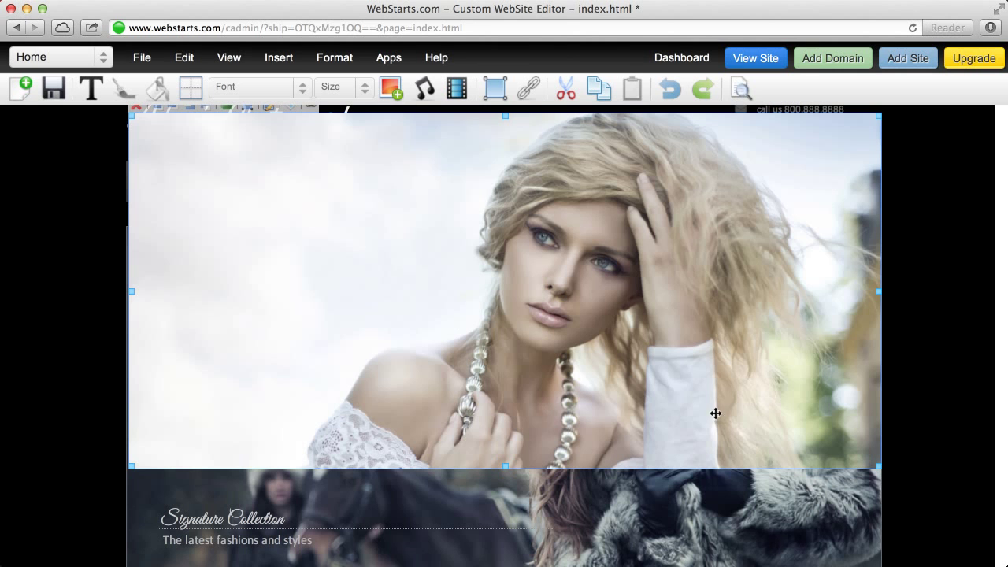
drag(580, 263, 583, 372)
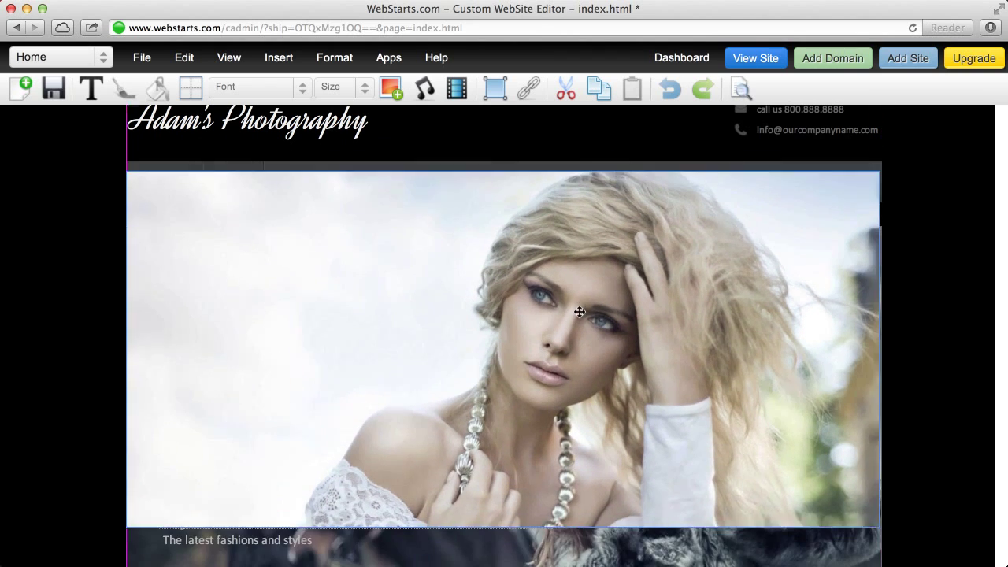
drag(581, 310, 580, 344)
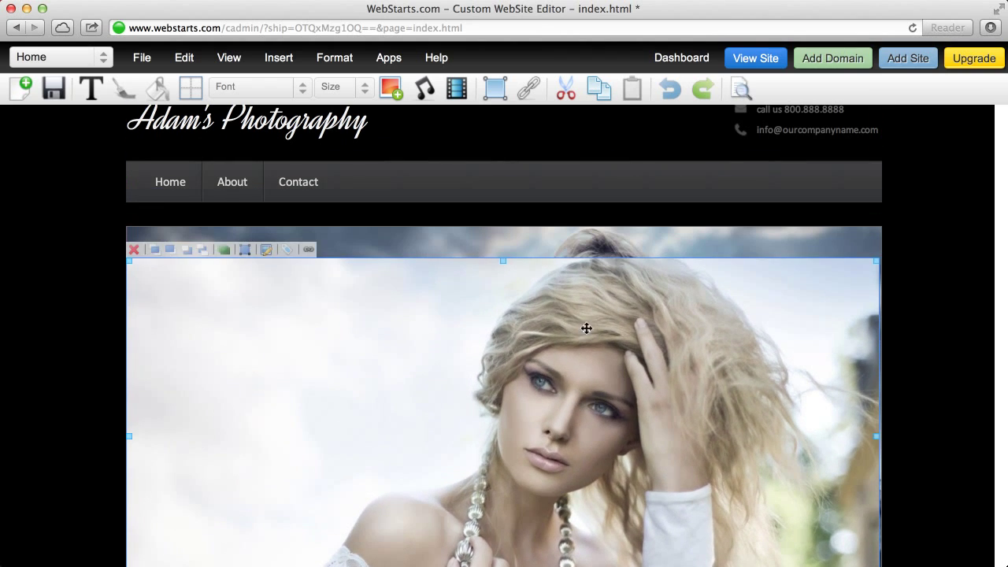
Step: Delete the old slideshow, move the photo up into the hero area, and save
click(630, 250)
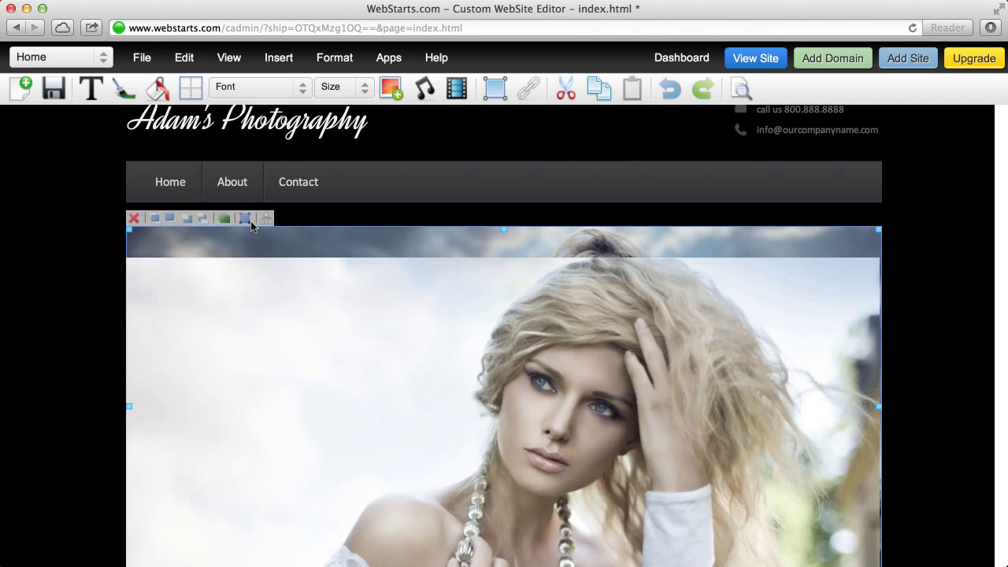
click(134, 221)
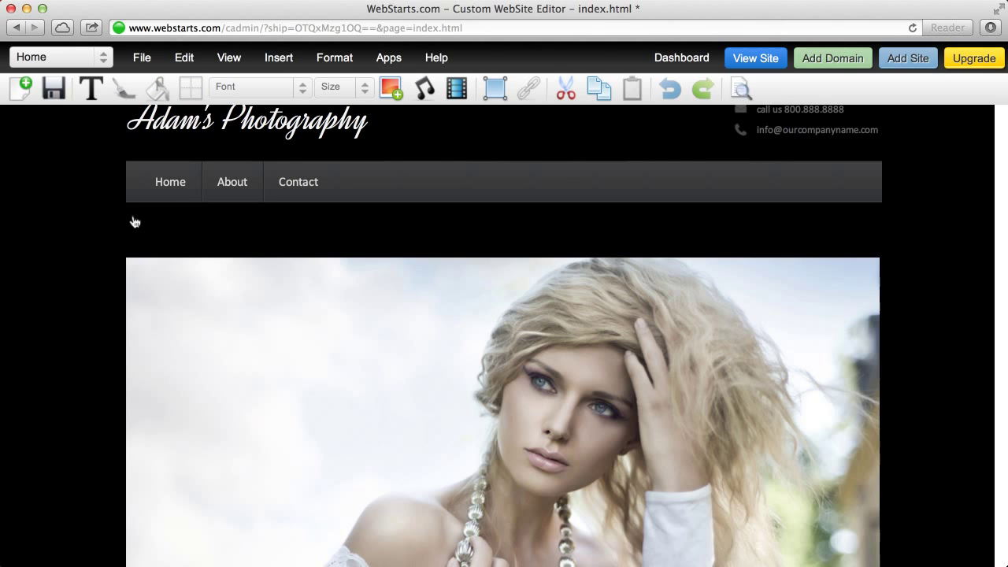
click(300, 306)
drag(299, 306, 304, 265)
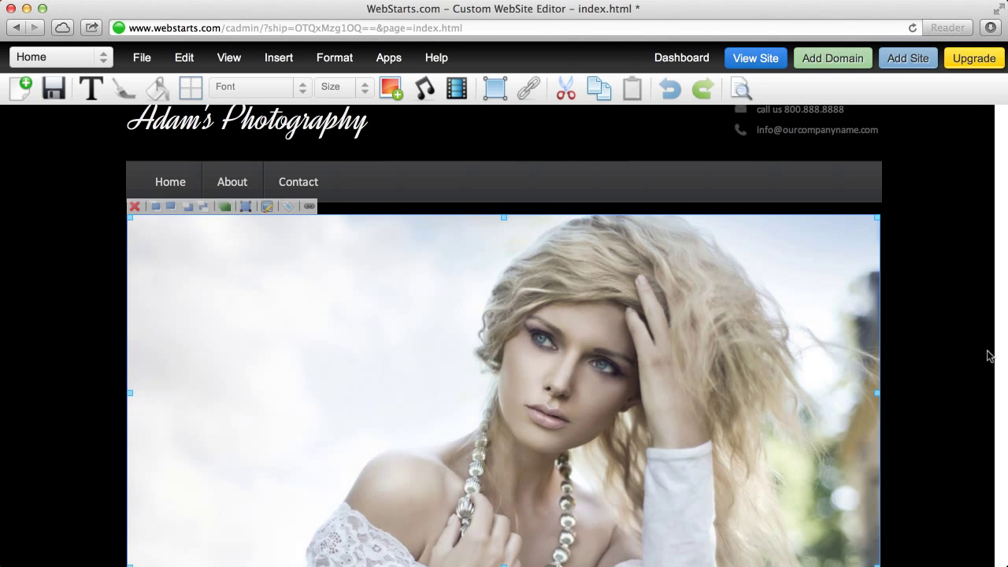
click(954, 359)
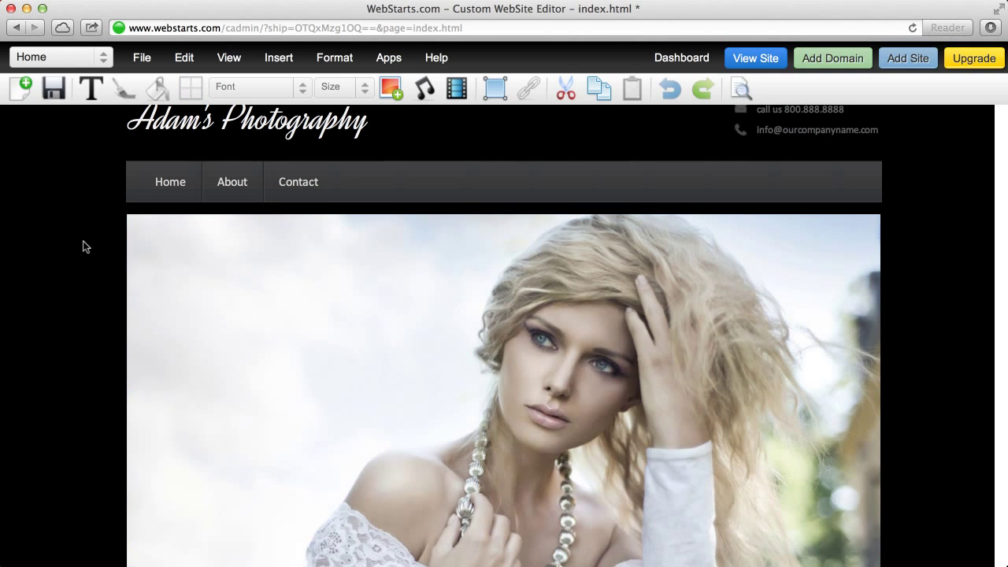
scroll(83, 245, up, 2)
click(54, 92)
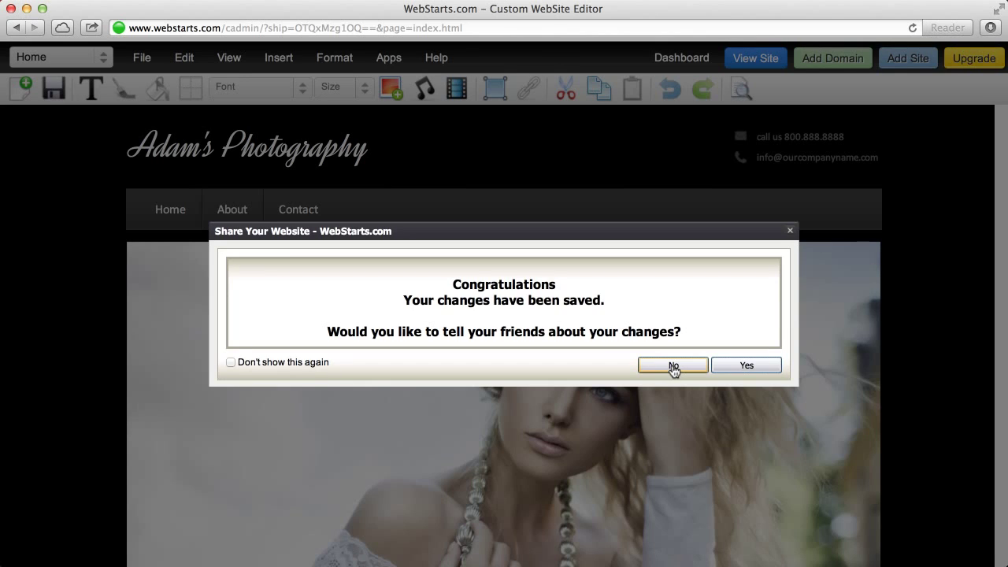
Step: Decline sharing, check the live site in a new tab, then close it
click(672, 367)
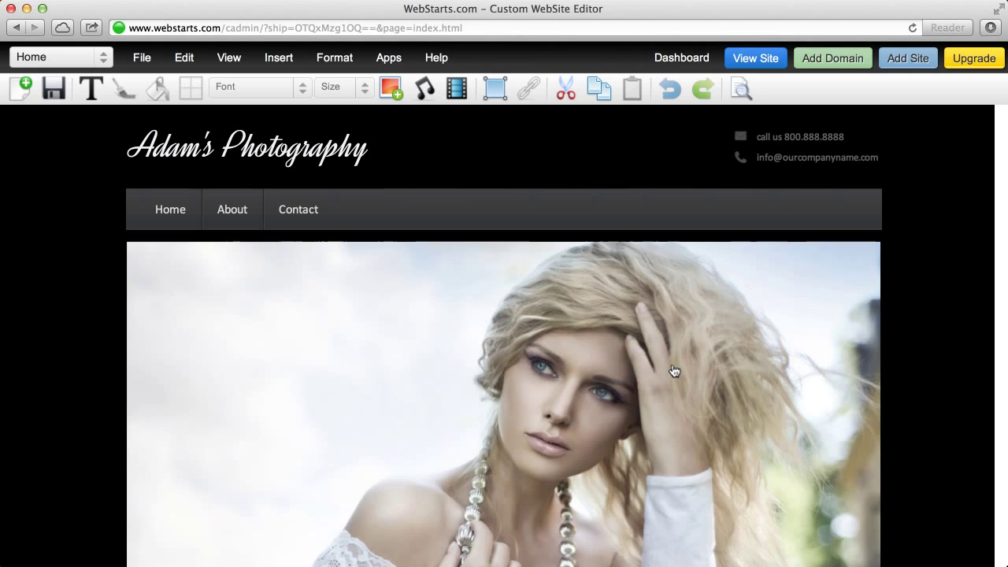
click(758, 59)
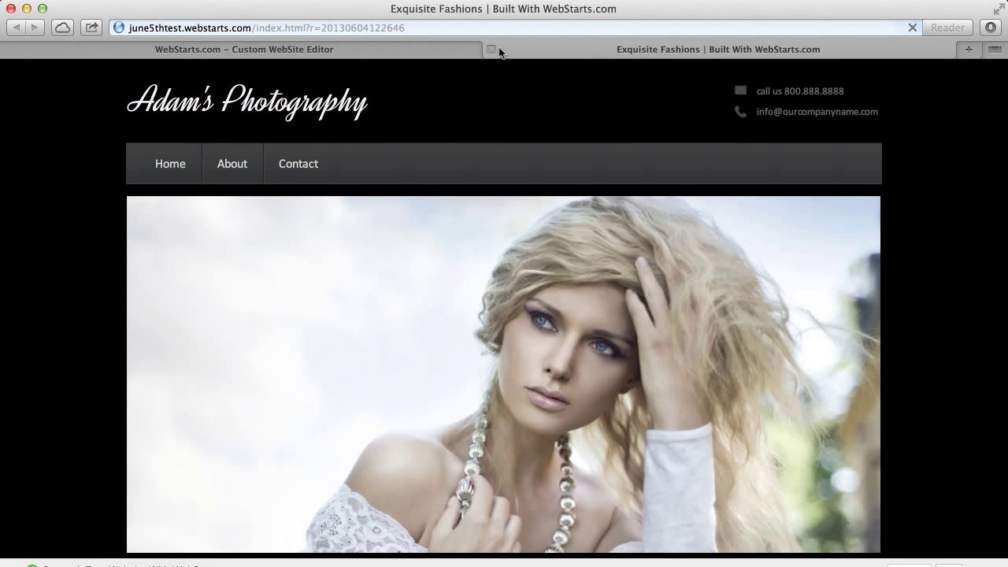
click(490, 49)
key(super+w)
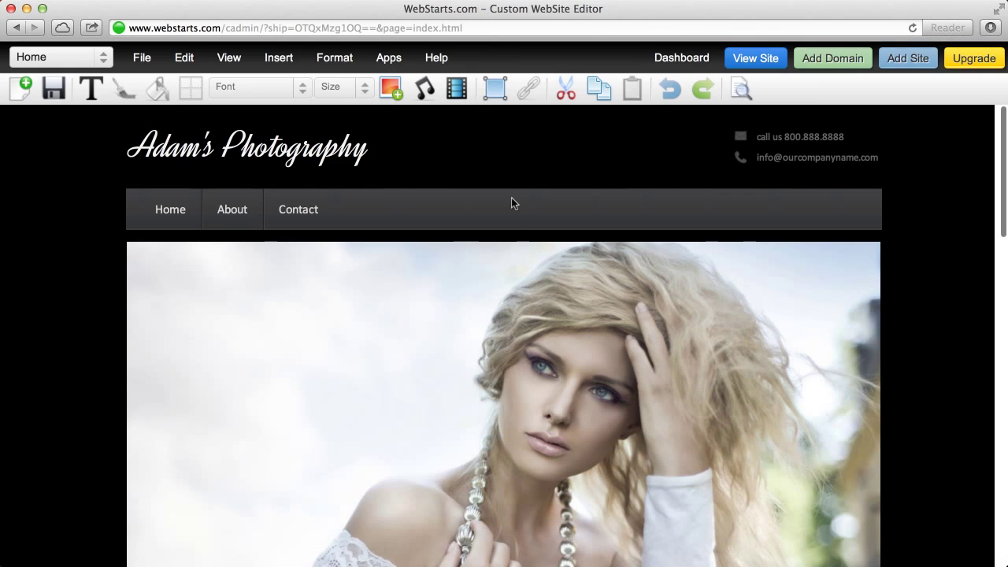
click(92, 94)
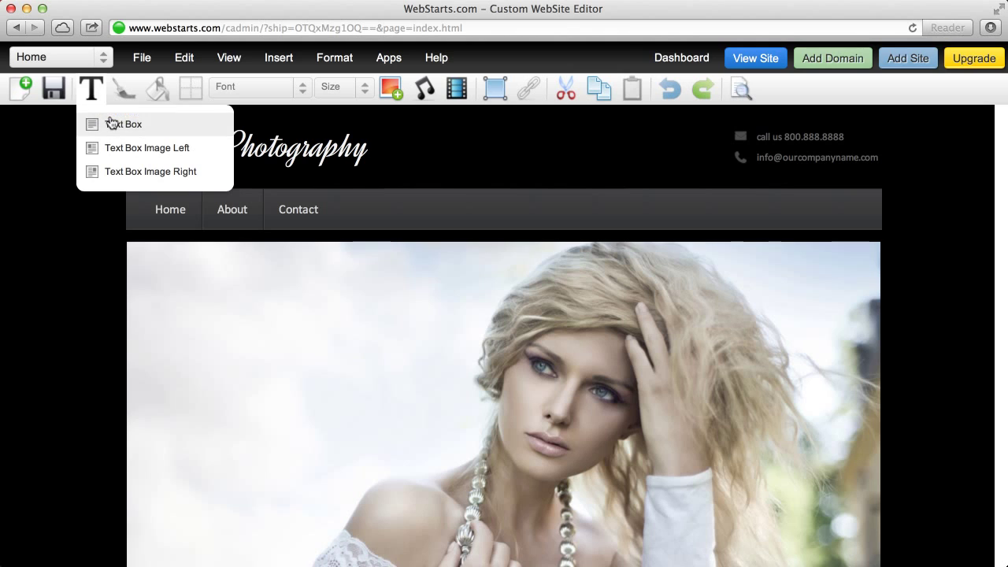
Step: Add a text box on the photo's top left reading 'This is an amazing'
click(111, 124)
drag(235, 138, 226, 299)
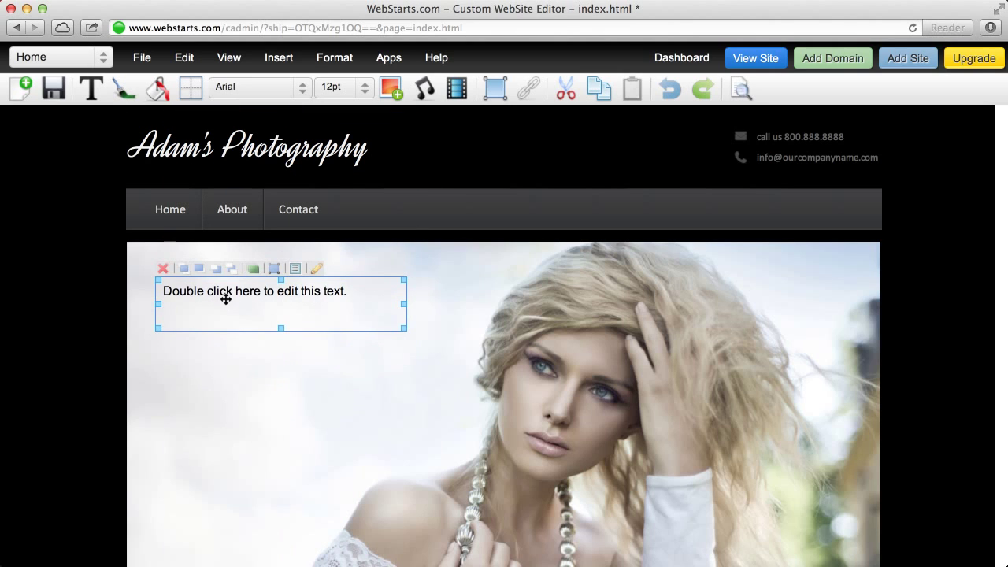
double_click(262, 300)
drag(340, 301, 124, 293)
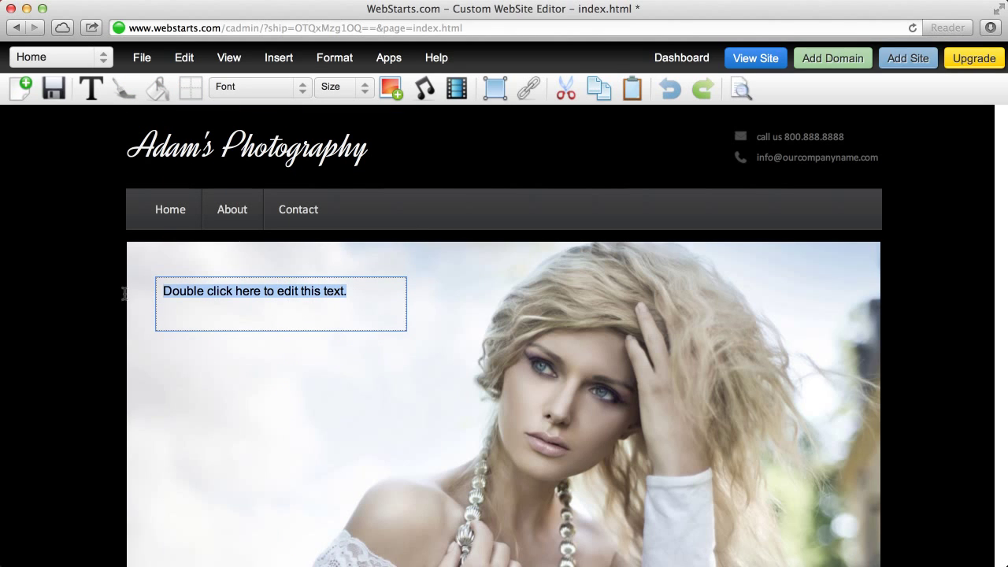
text(This is )
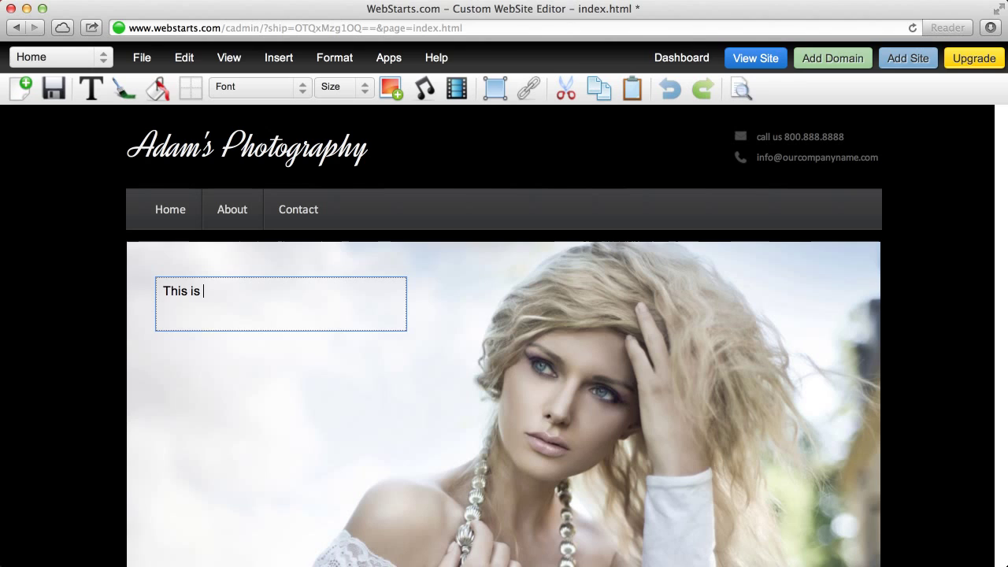
text(an amazing photo.)
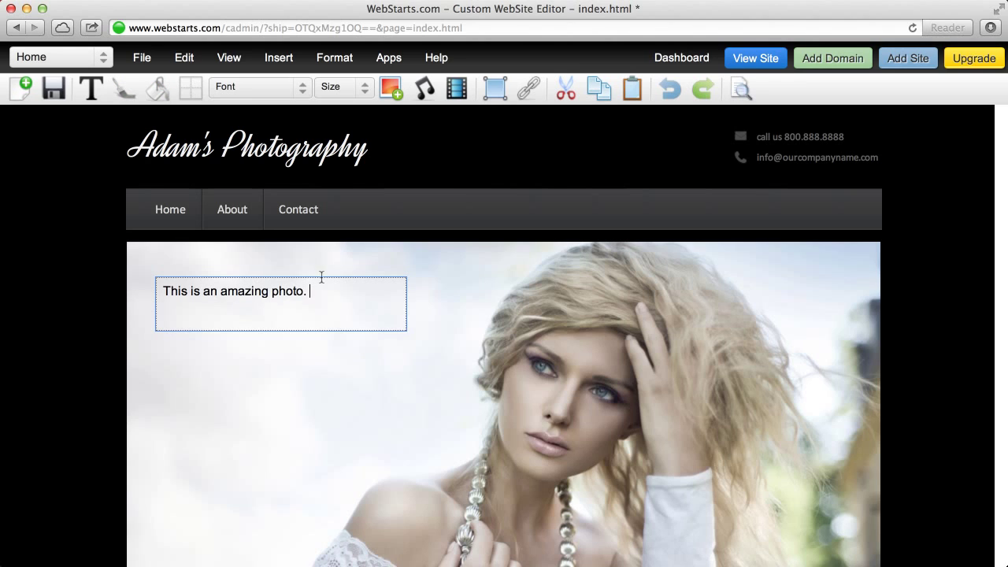
Step: Set the caption in Kaushan Script at 24pt
triple_click(184, 305)
click(279, 87)
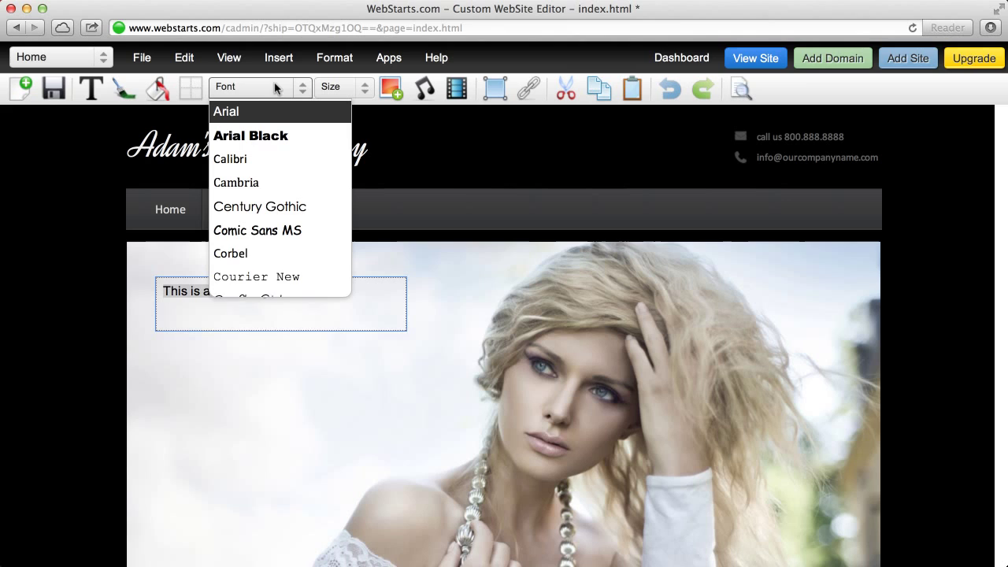
scroll(288, 211, down, 5)
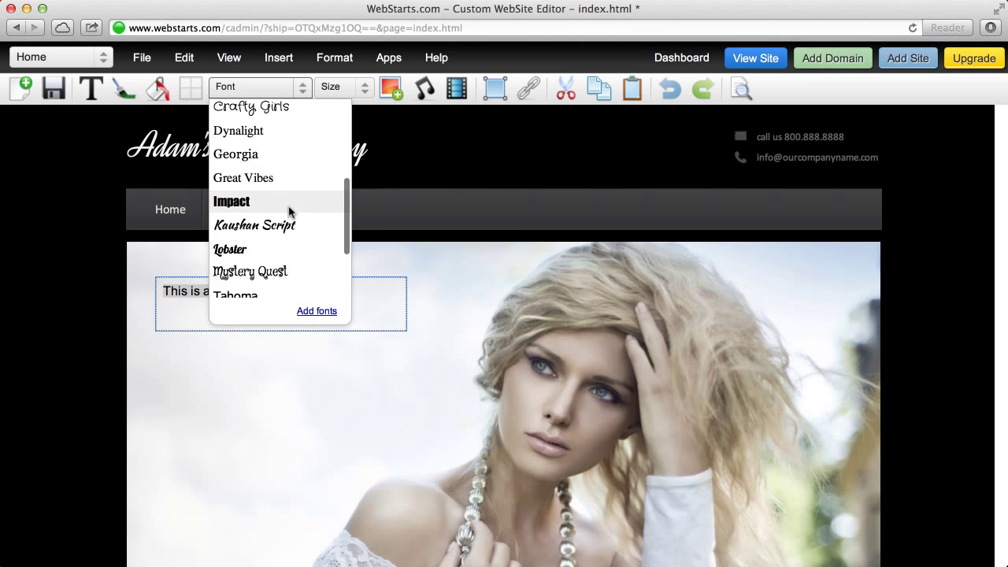
click(288, 226)
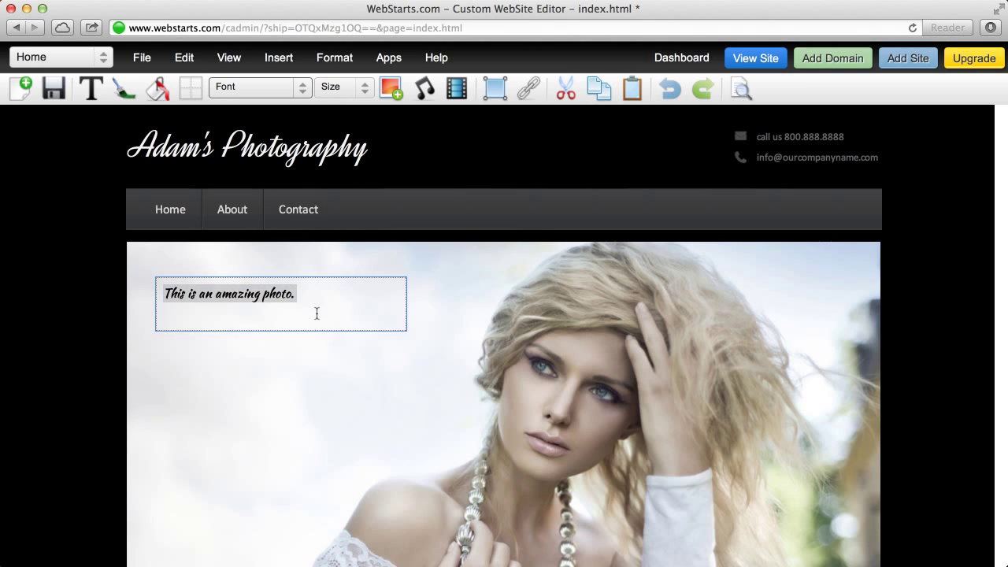
click(317, 314)
drag(328, 293, 149, 292)
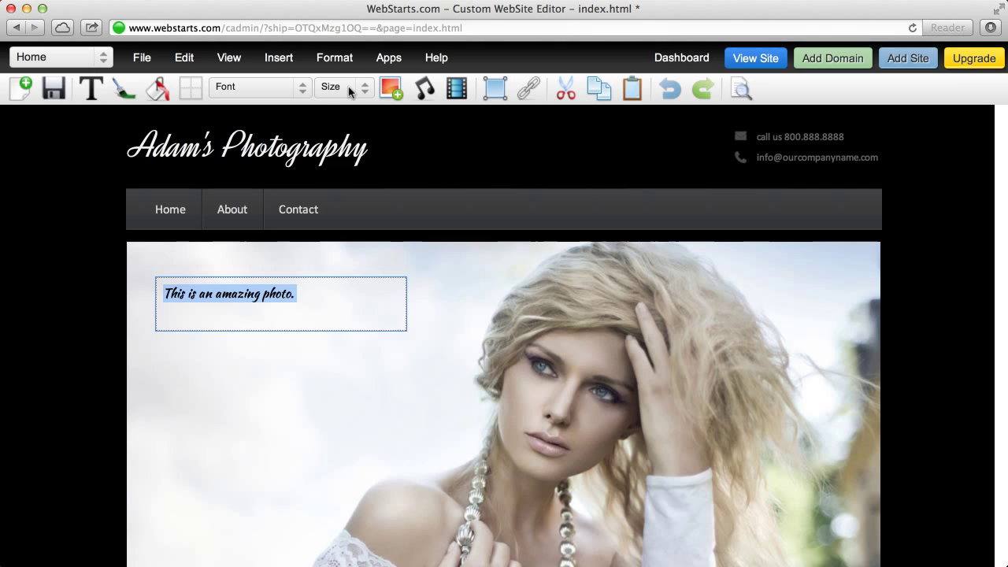
click(350, 91)
click(350, 266)
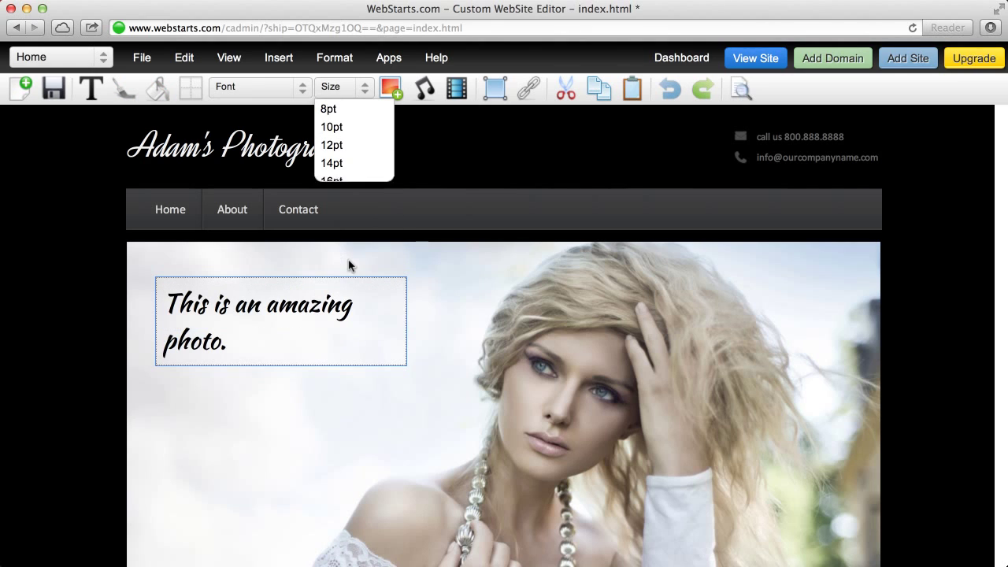
Step: Widen the caption box and make it shorter so the text fits one line
click(389, 395)
click(385, 332)
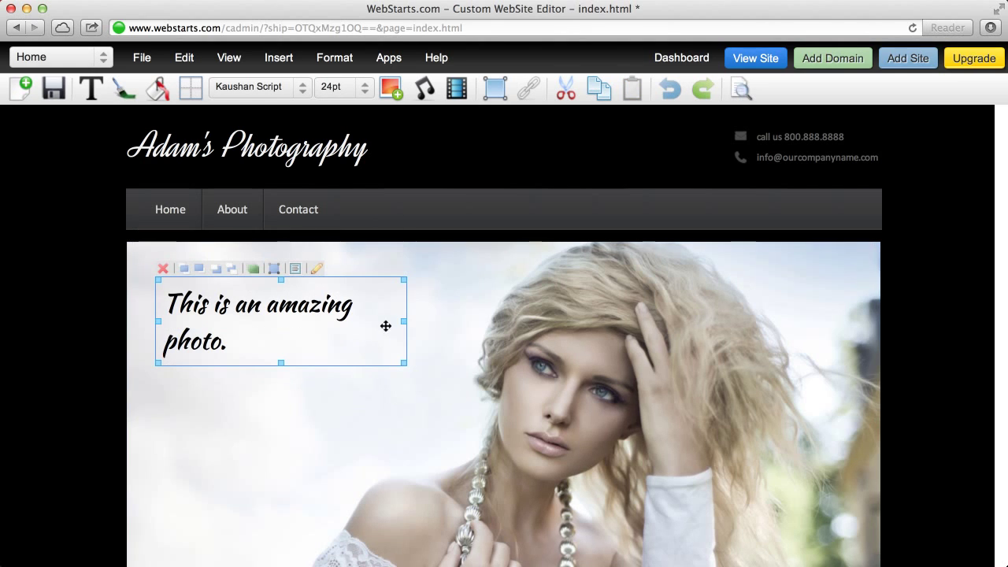
drag(404, 320, 471, 321)
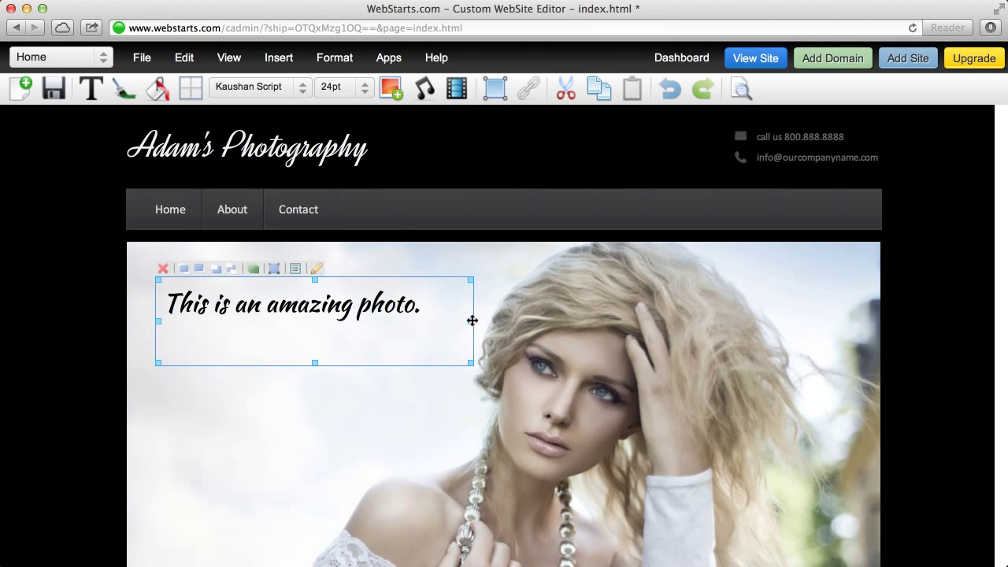
drag(316, 364, 316, 337)
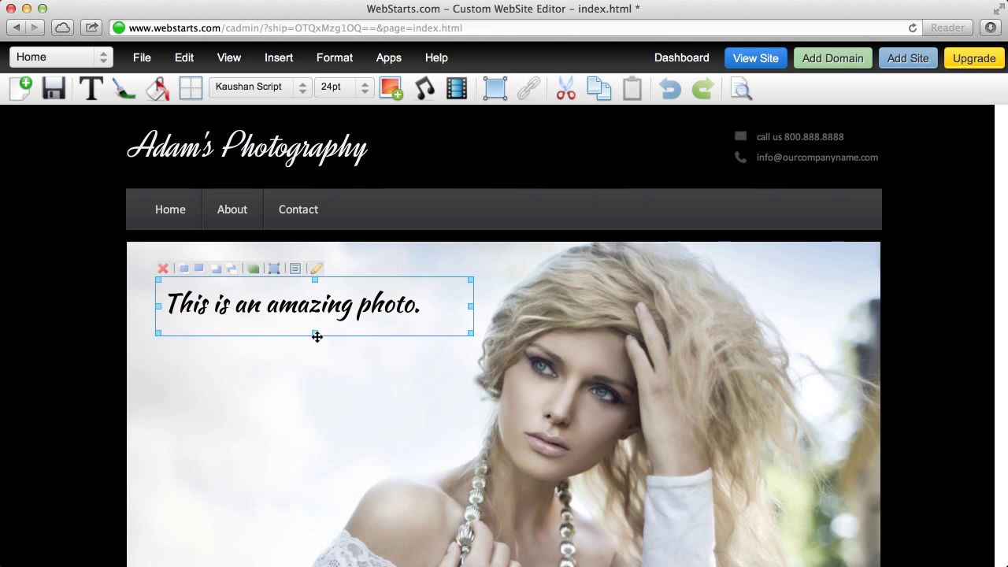
Step: Save the Home page, decline sharing, and come back from the Add Domain upgrade offer
click(50, 95)
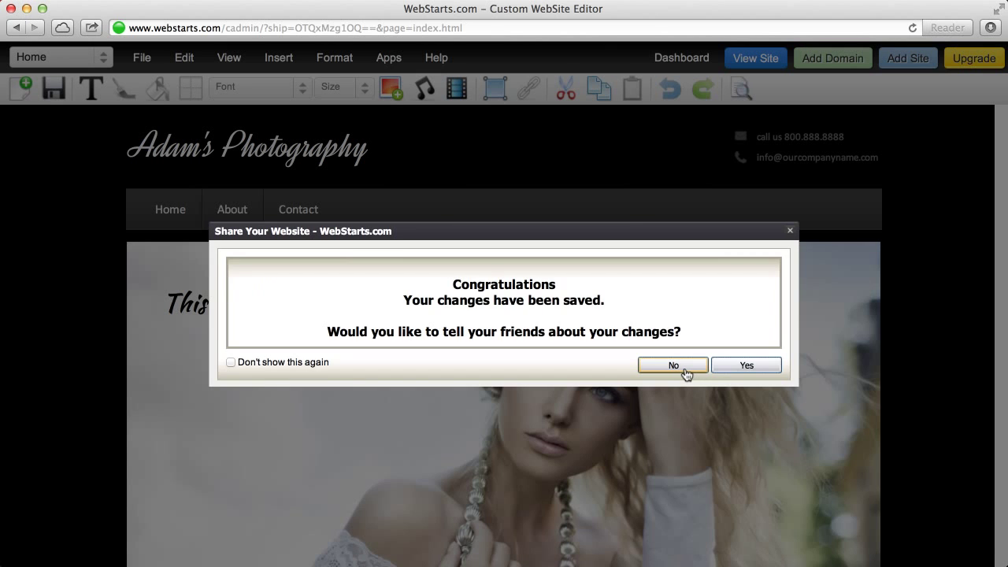
click(682, 369)
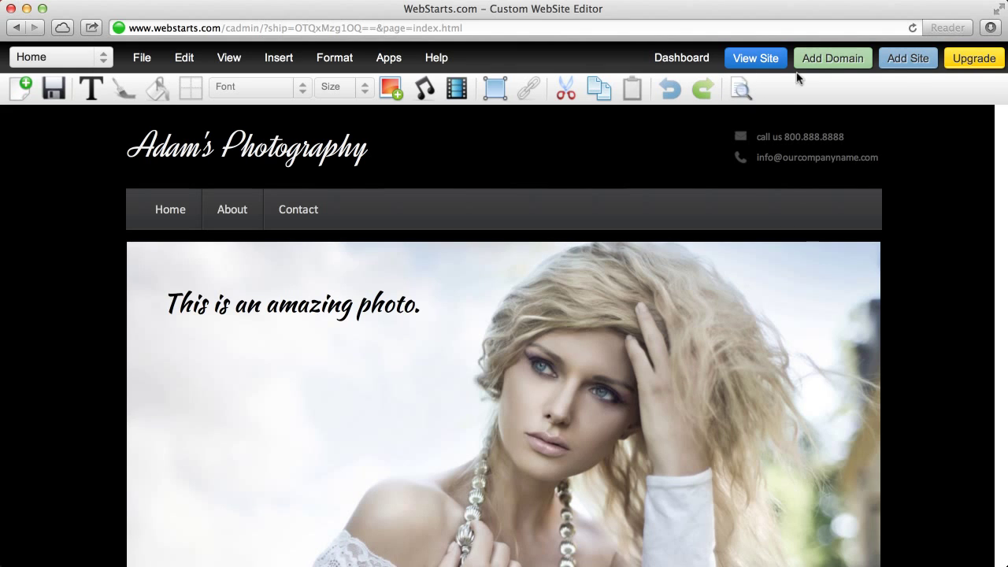
click(857, 68)
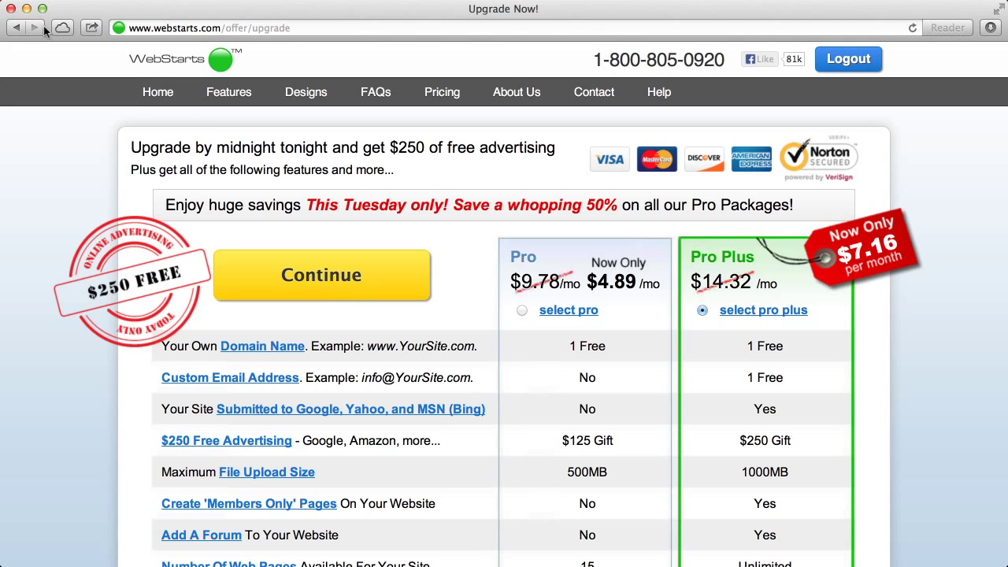
click(15, 28)
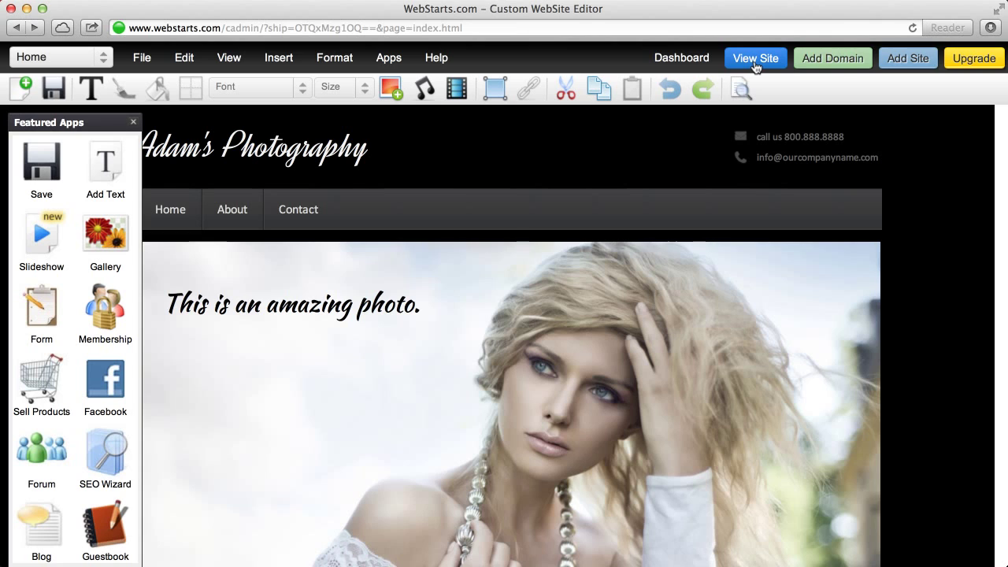
Step: Create a page named Vision copied from Home using File > New
click(132, 122)
scroll(339, 335, down, 5)
scroll(339, 334, up, 5)
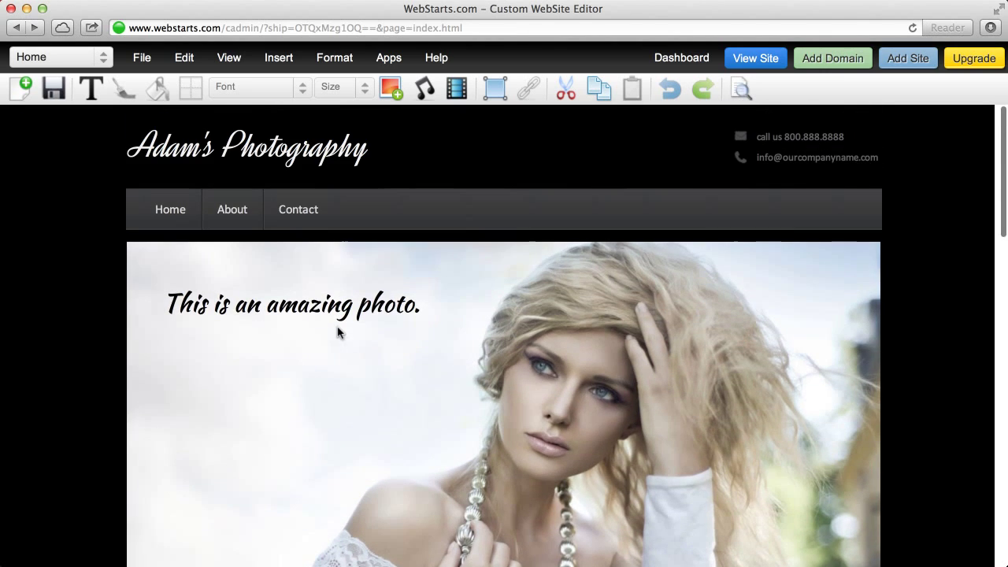
click(140, 61)
click(144, 93)
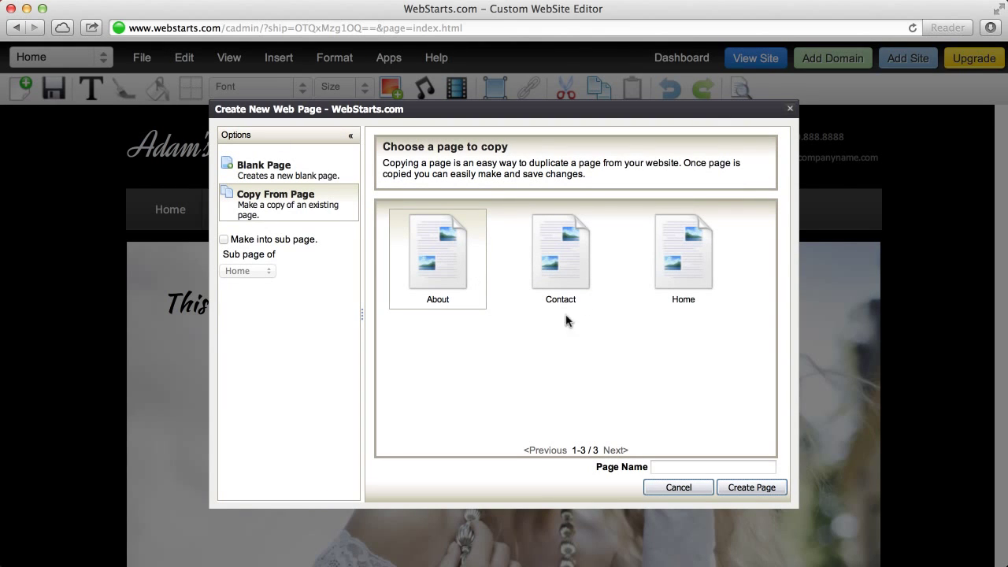
click(692, 260)
click(684, 464)
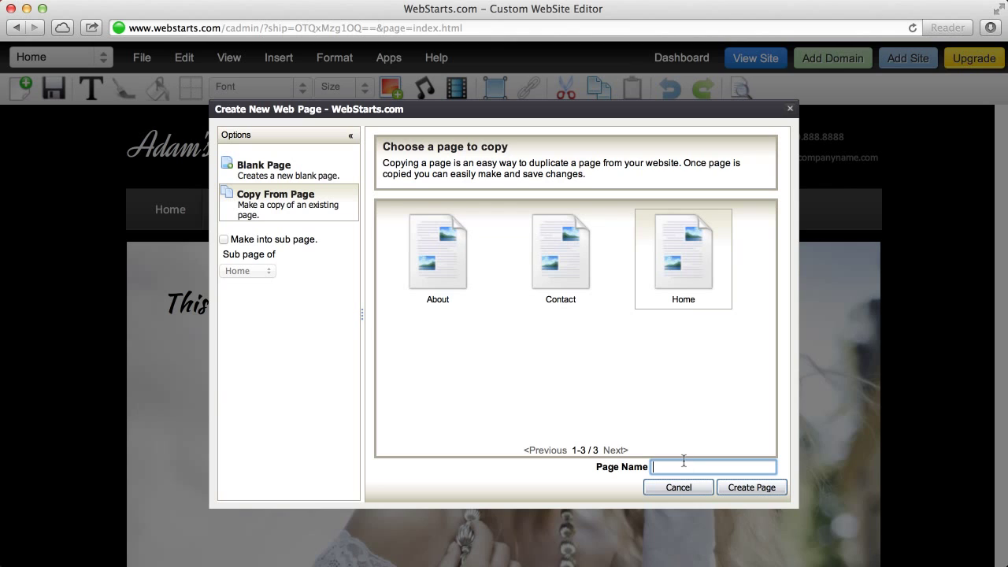
click(768, 488)
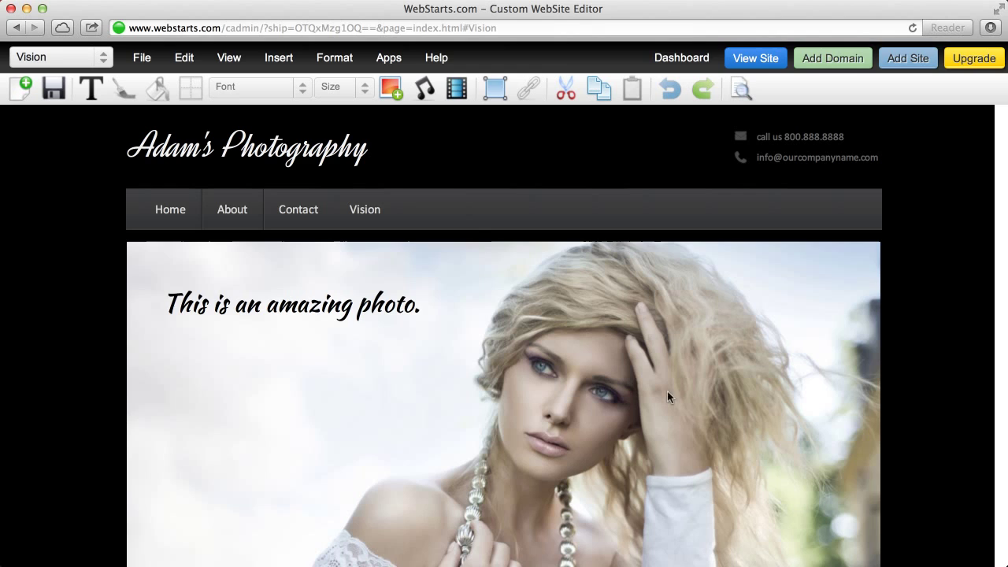
Step: Replace the Vision page caption 'This is an amazing photo.' with 'Vision'
click(266, 302)
click(266, 303)
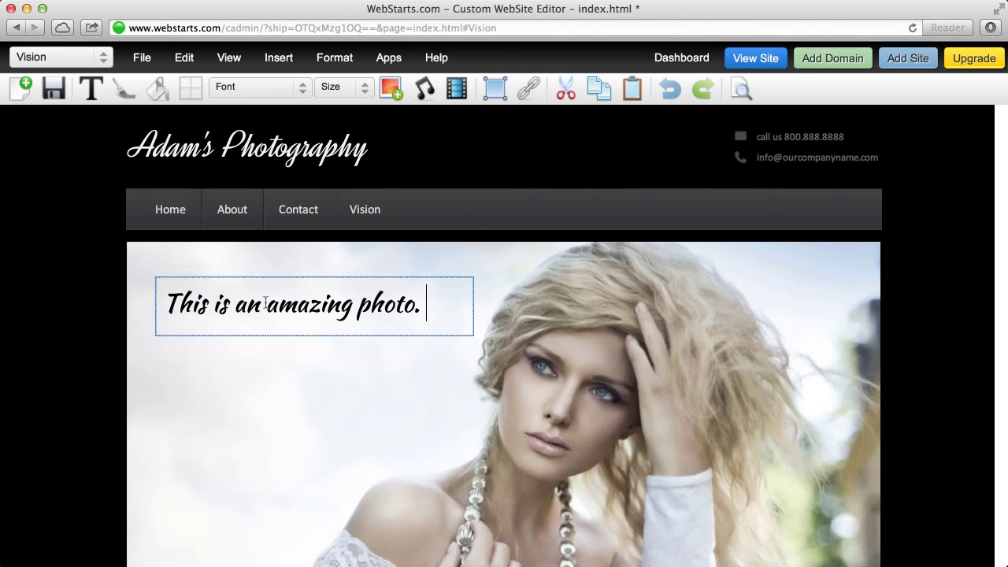
triple_click(266, 303)
text(Vision)
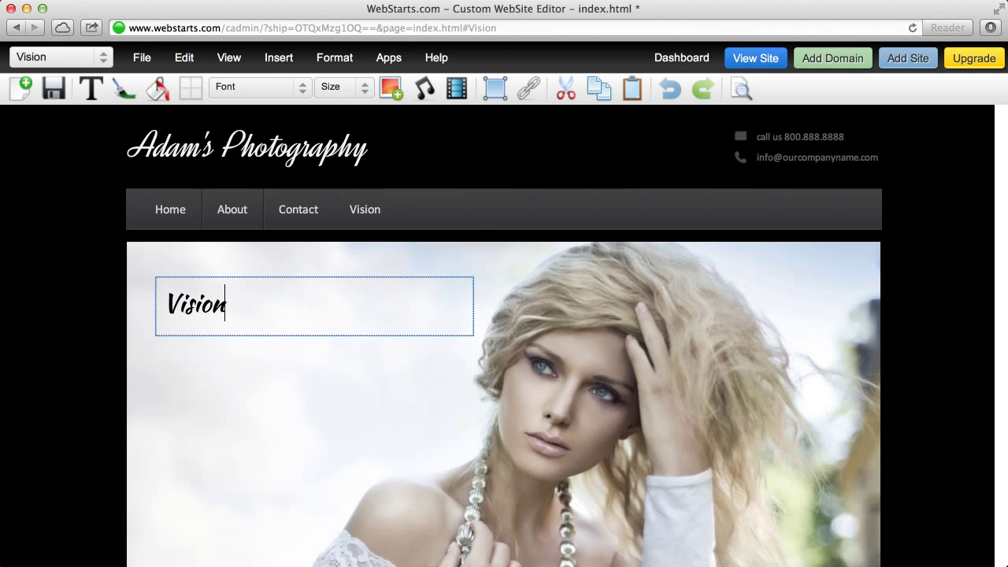
Step: Save the Vision page and view the published site in a new tab
click(102, 60)
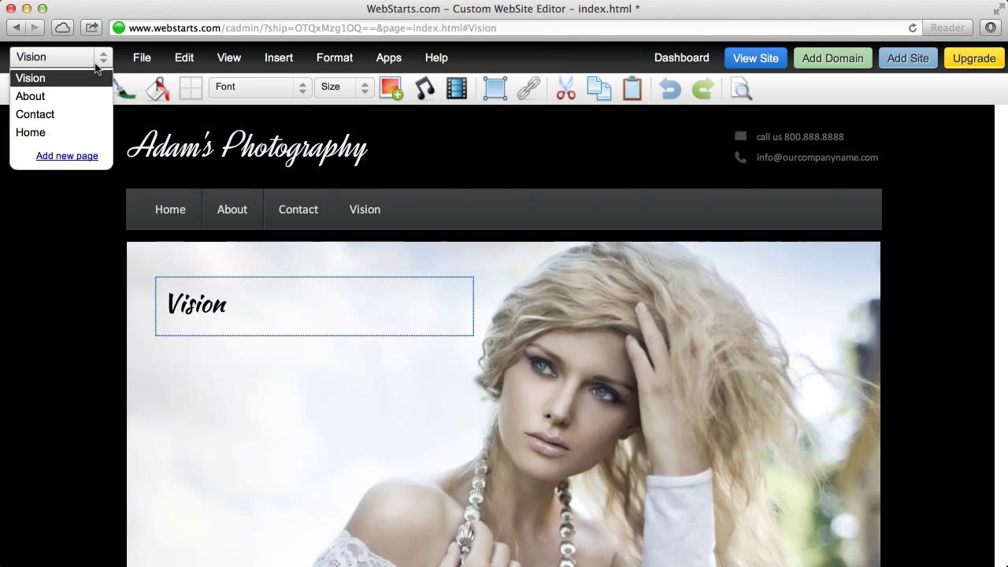
click(102, 63)
key(ctrl+s)
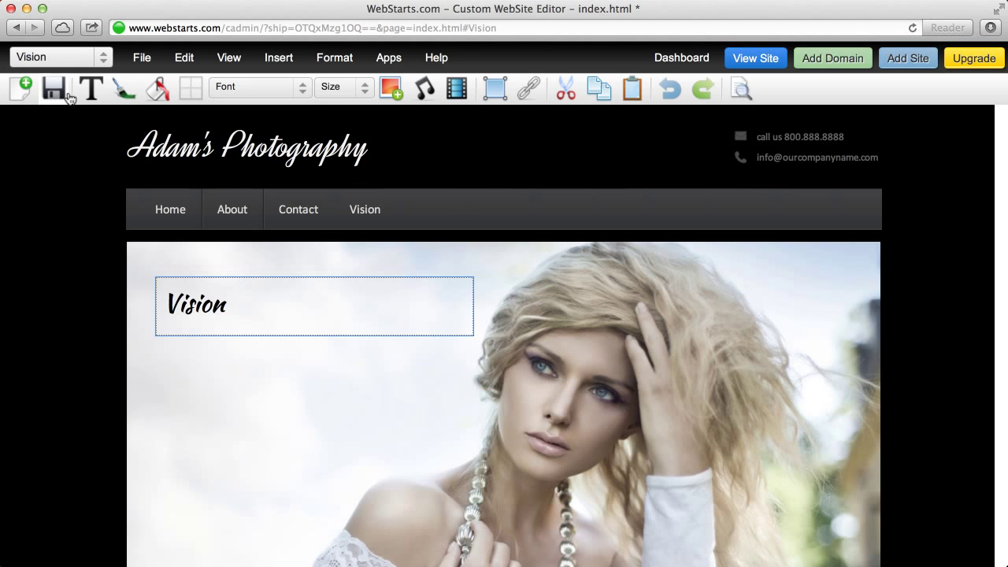
click(750, 58)
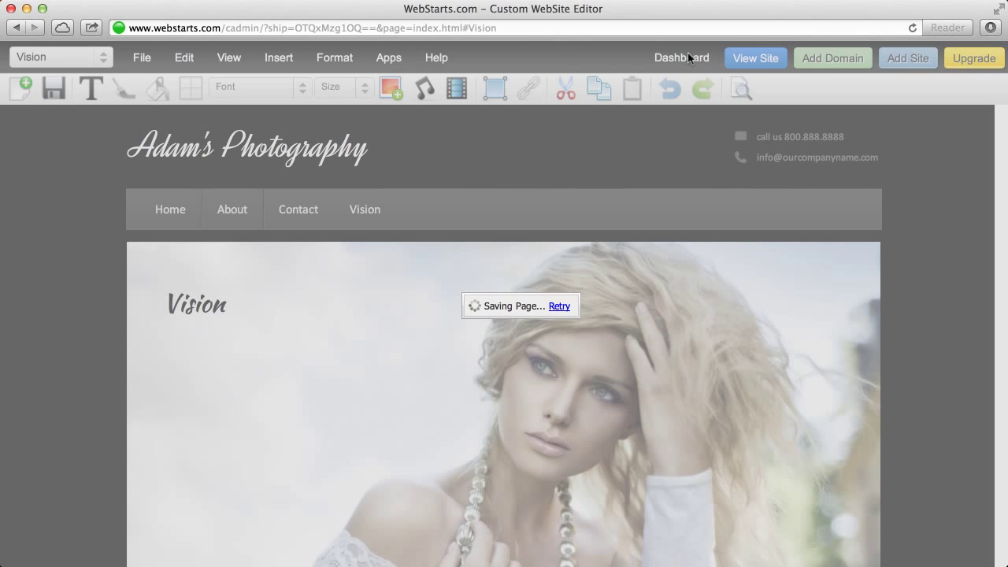
Step: Decline the share prompt, check the live Home page caption, then return to the editor
click(689, 367)
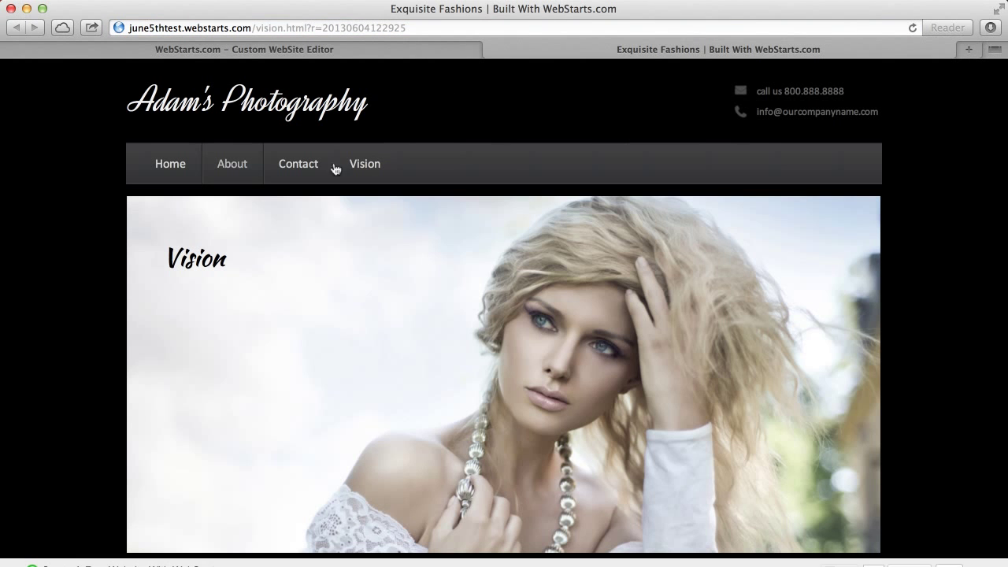
click(177, 169)
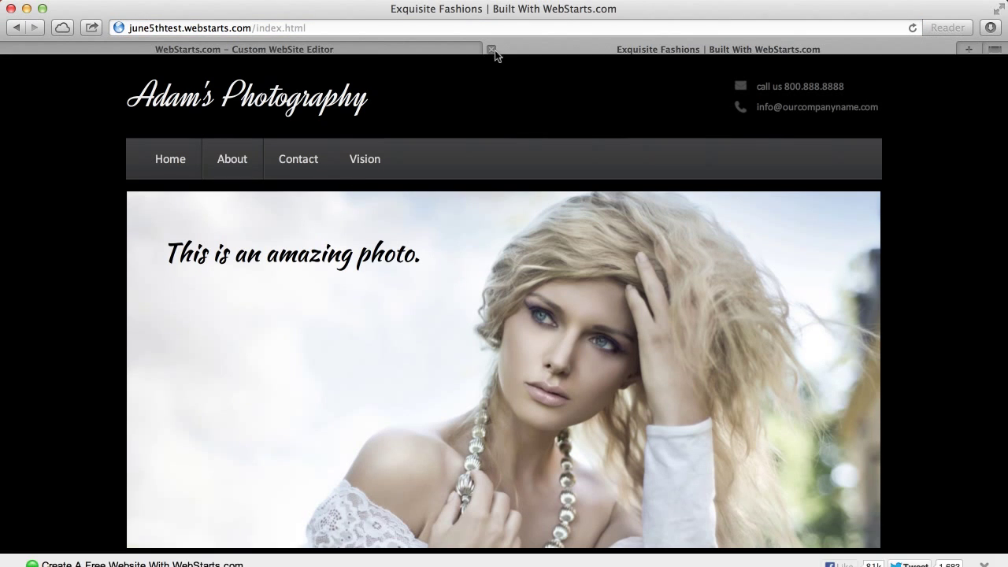
click(485, 50)
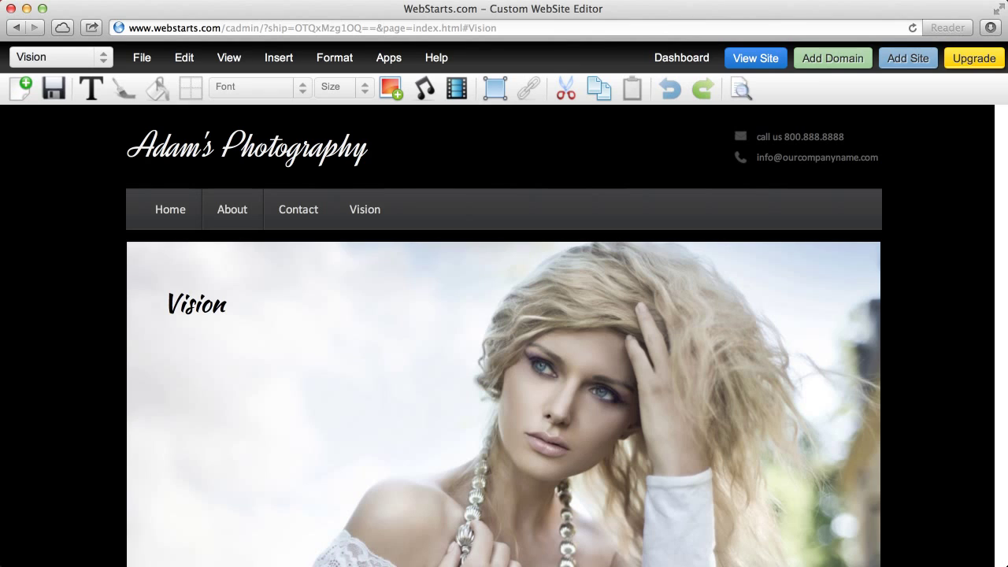
click(611, 0)
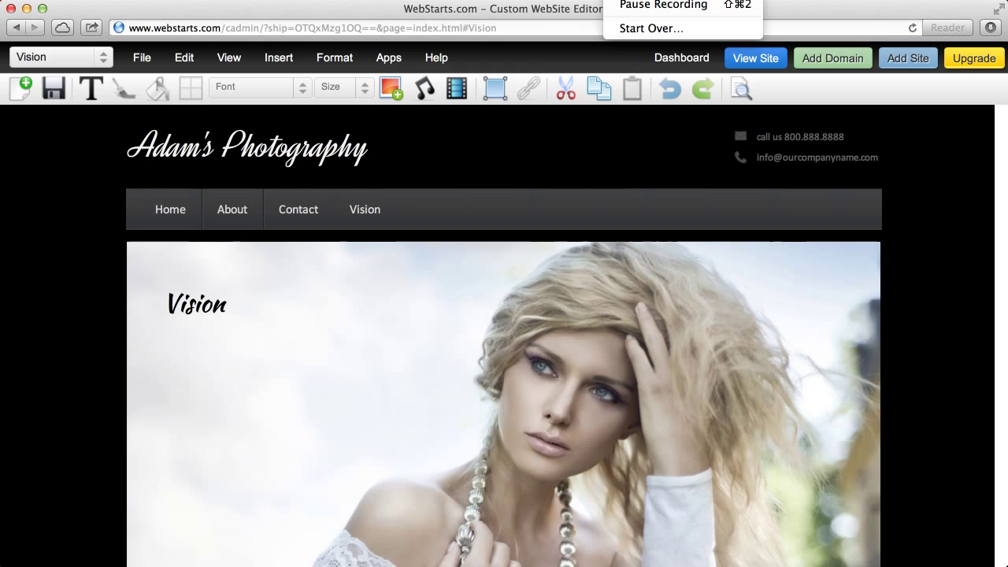